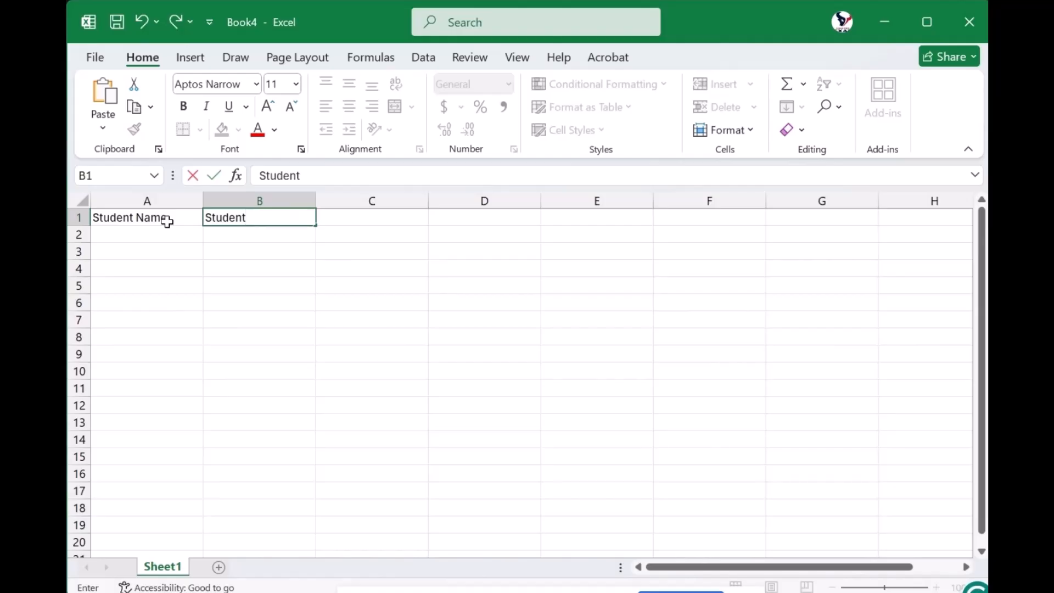
Complete the header row with Student ID in B1, Grade Level in C1 and Teacher in D1
text(ID)
key(Tab)
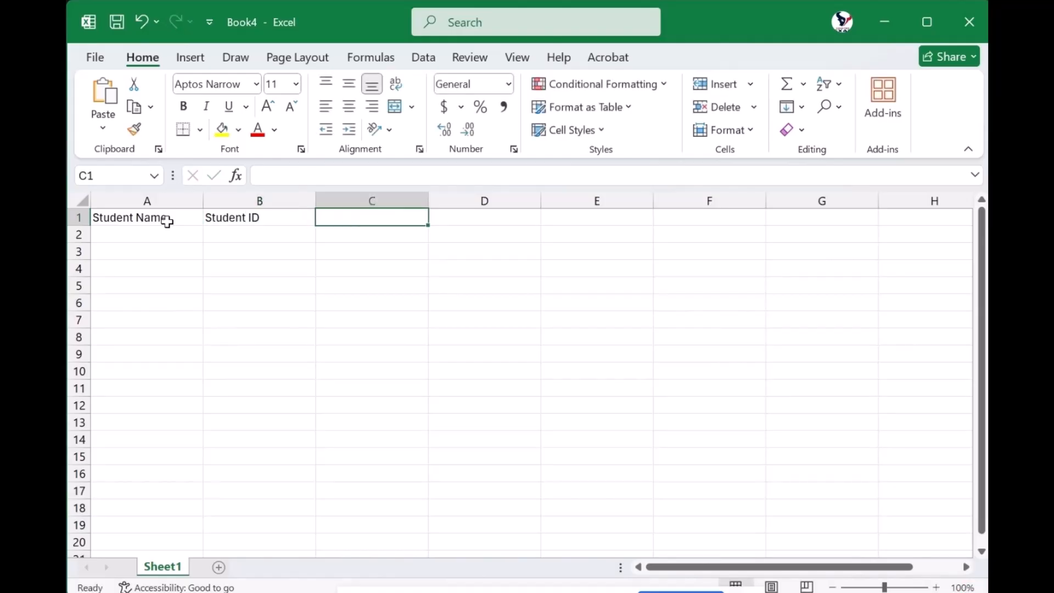
text(Grade)
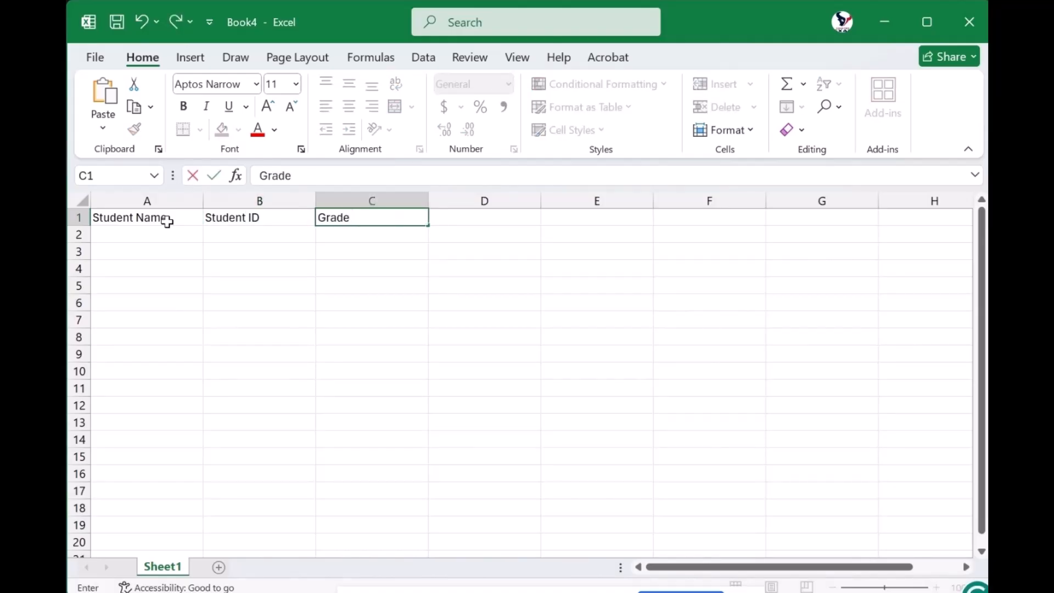
text( Level)
key(Tab)
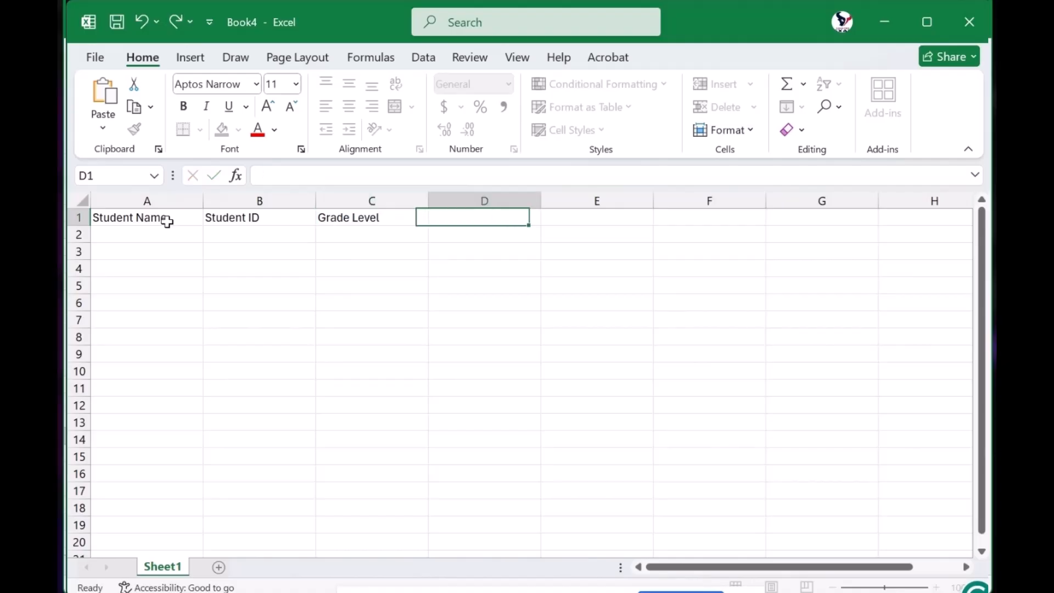
text(Teacher)
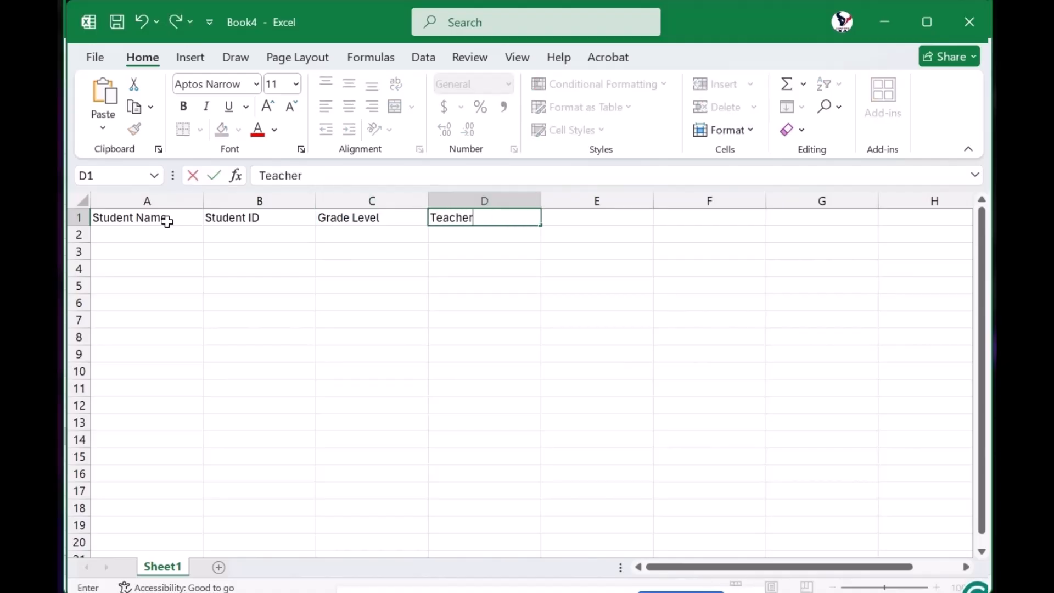
key(Return)
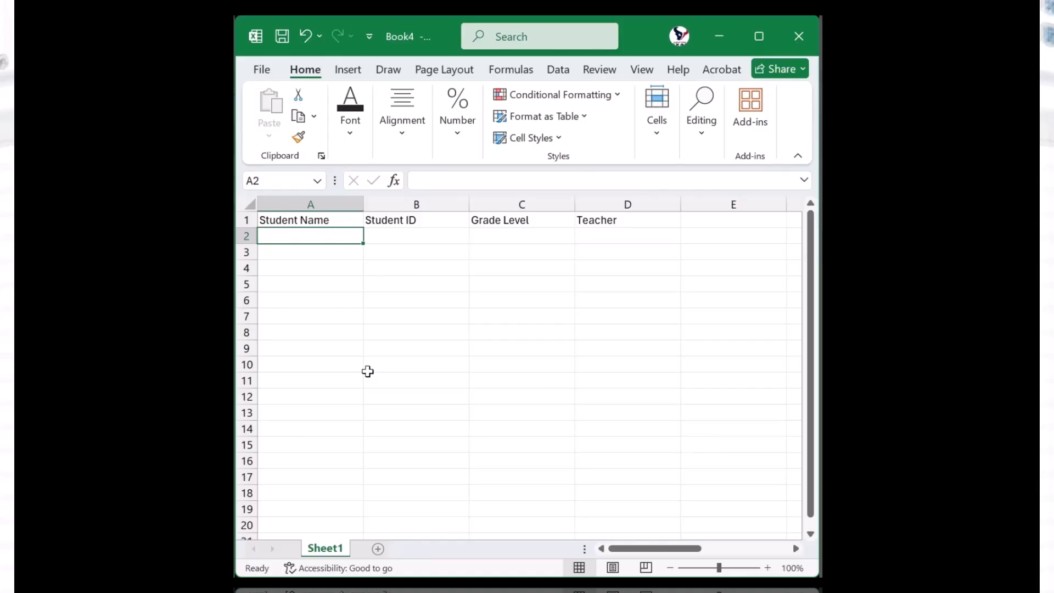
Fill row 2 with the first student's full name, student ID, grade level 6 and the teacher's name
text(Em)
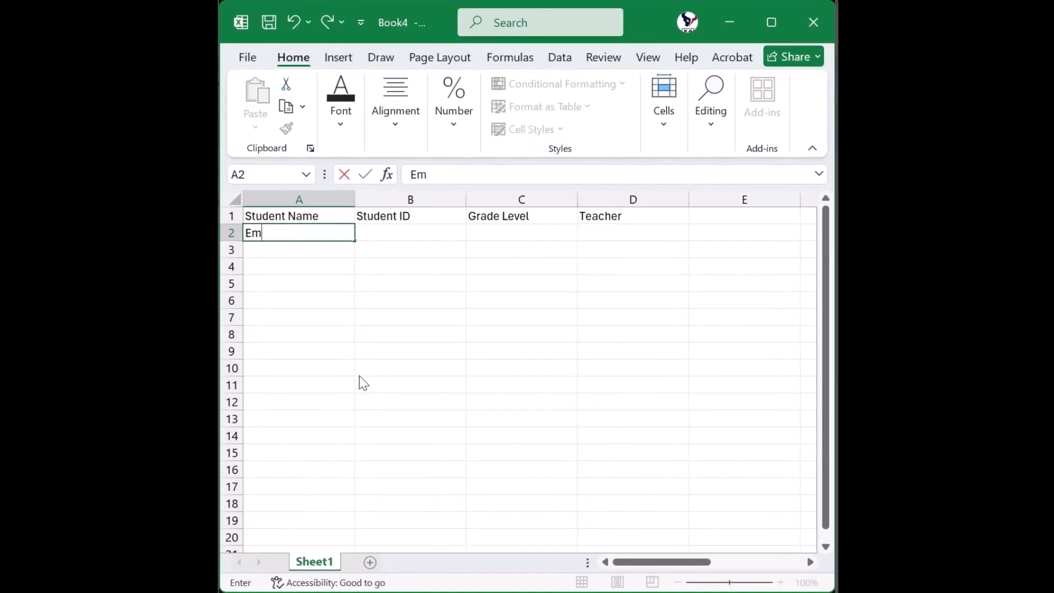
text(ily Ro)
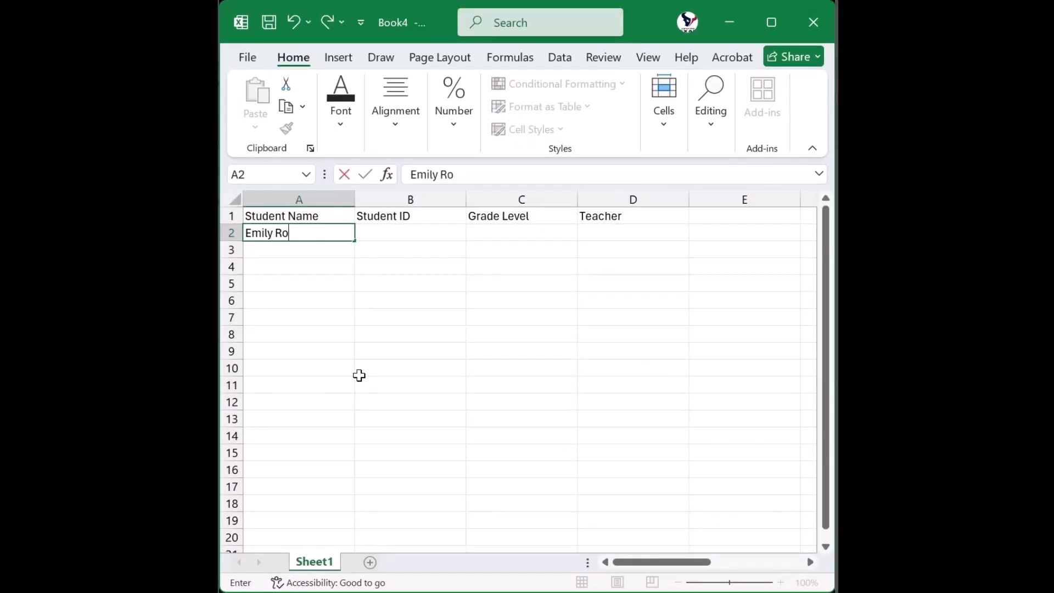
text(driguez)
key(Tab)
text(1)
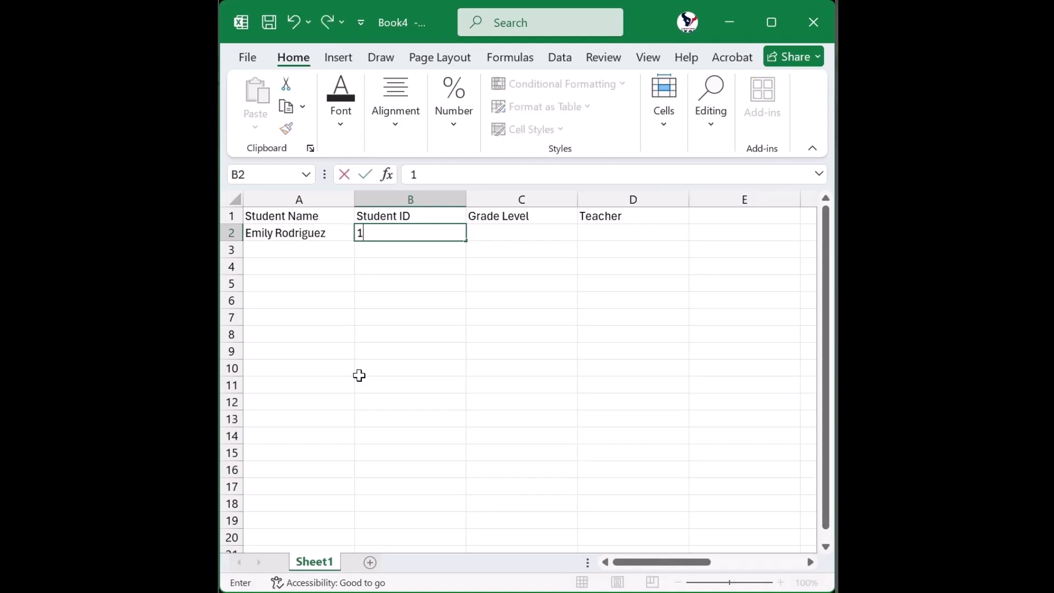
text(001)
key(Tab)
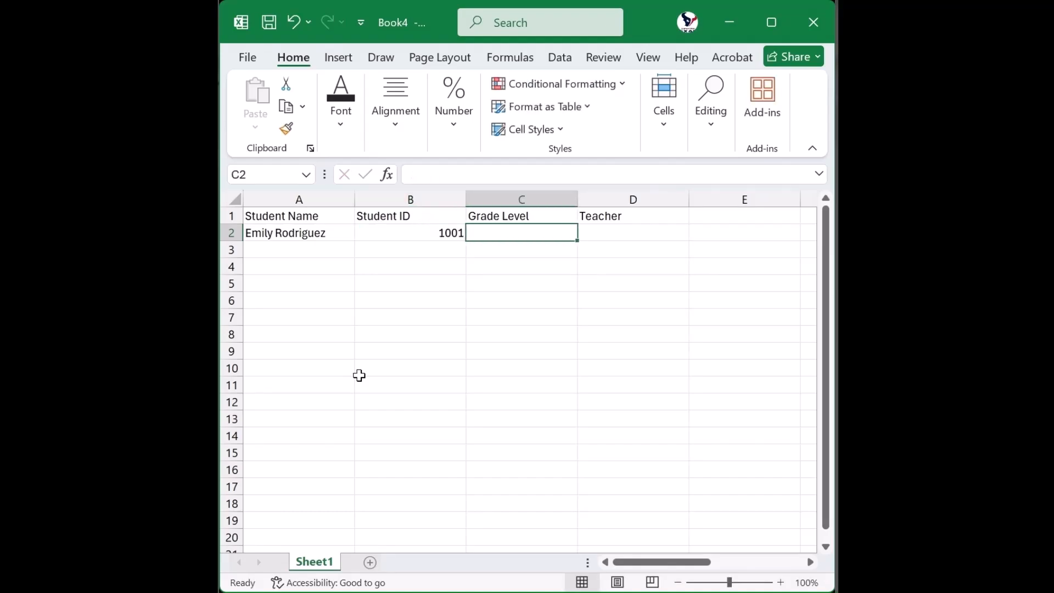
text(6)
key(Tab)
text(M)
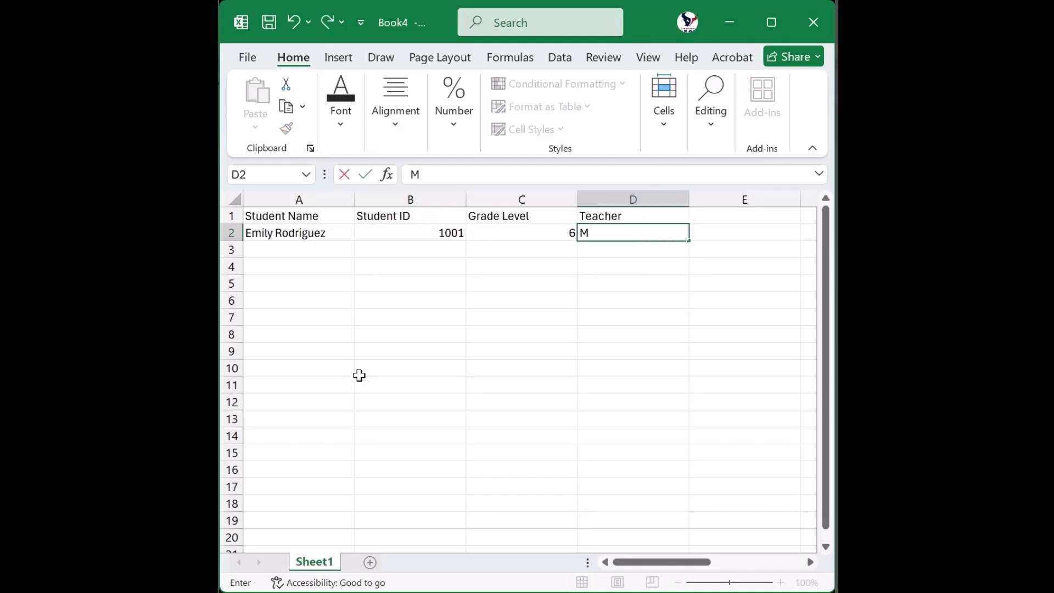
text(rs. Martinez)
key(Return)
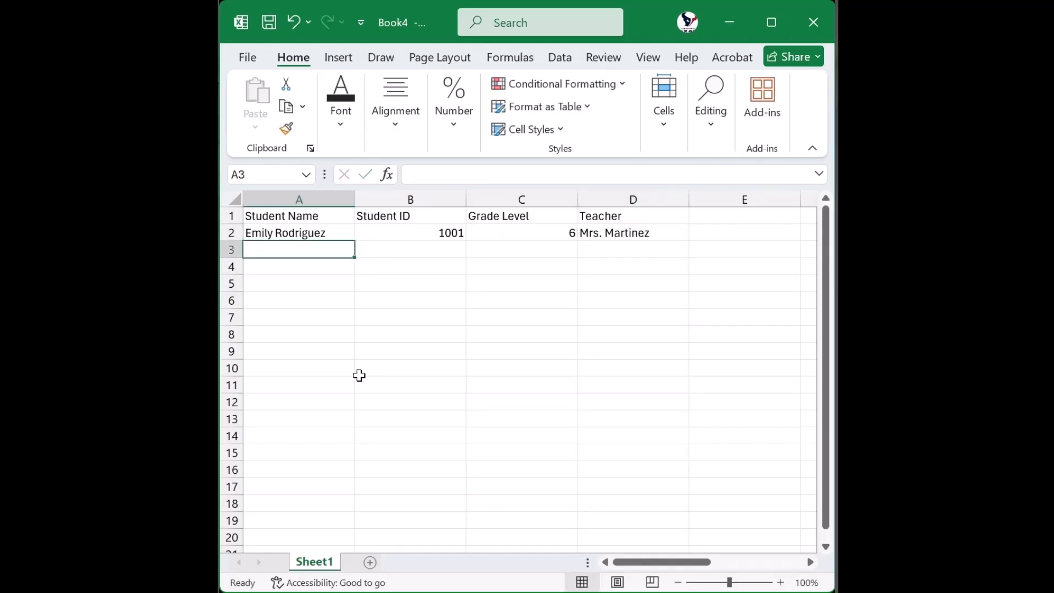
Fill row 3 with the second student's full name, student ID, grade level 7 and the teacher's name
text(Jac)
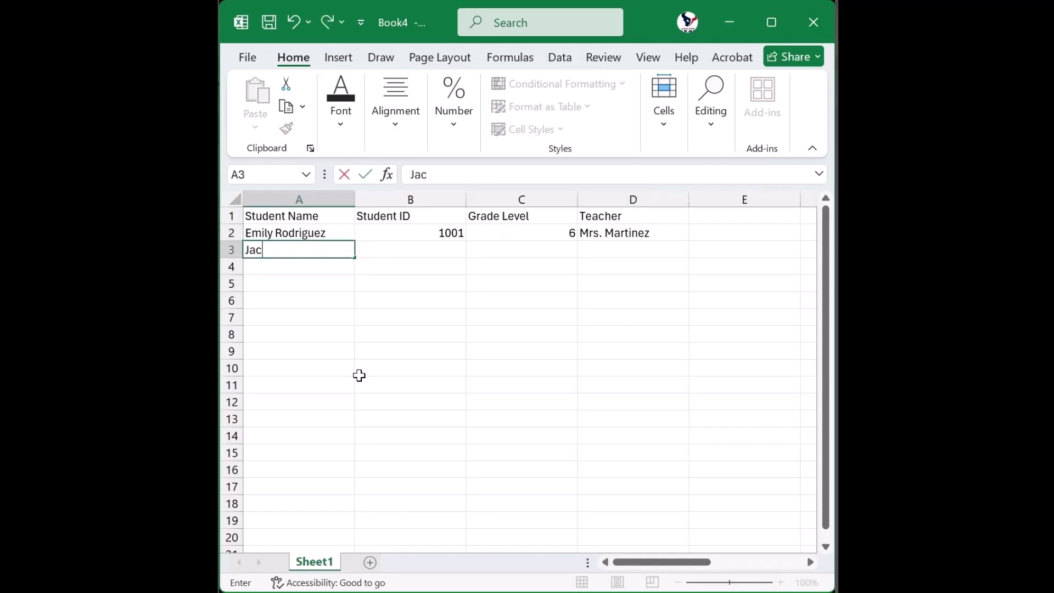
text(ob Torres)
key(Tab)
text(1002)
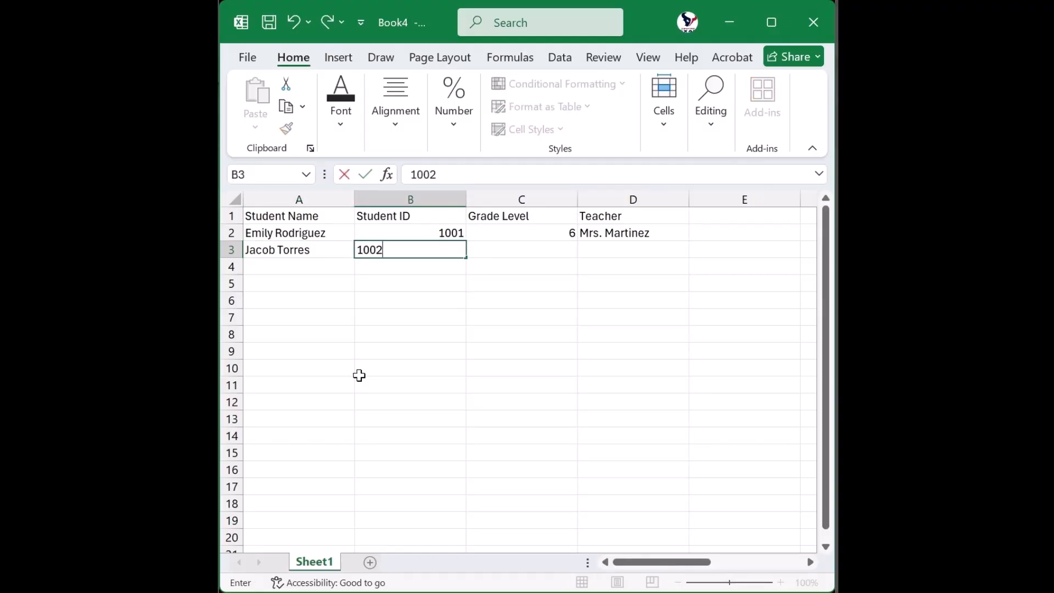
key(Tab)
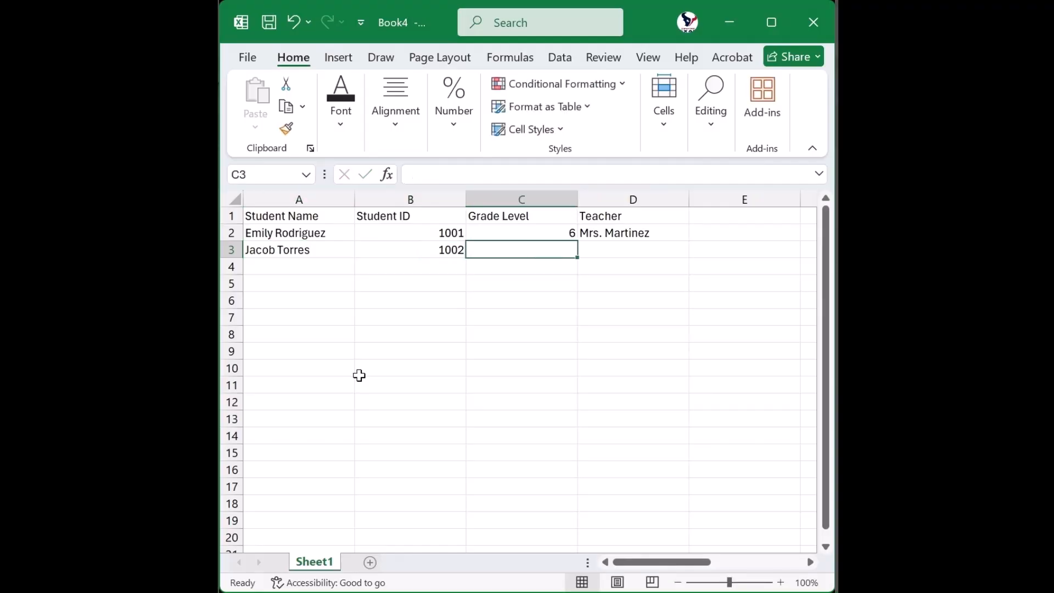
text(7)
key(Tab)
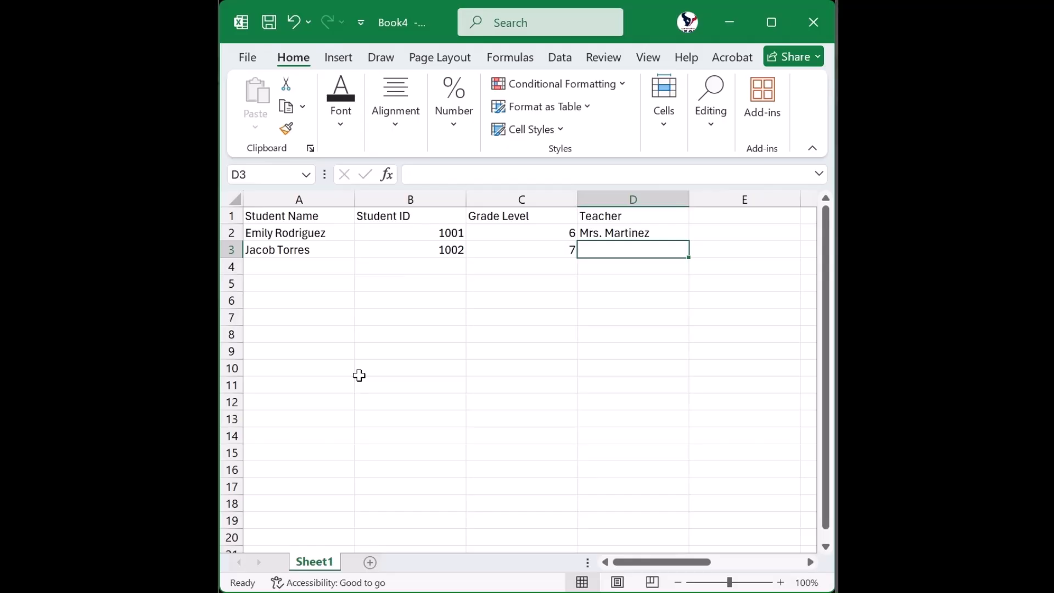
text(Mr. H)
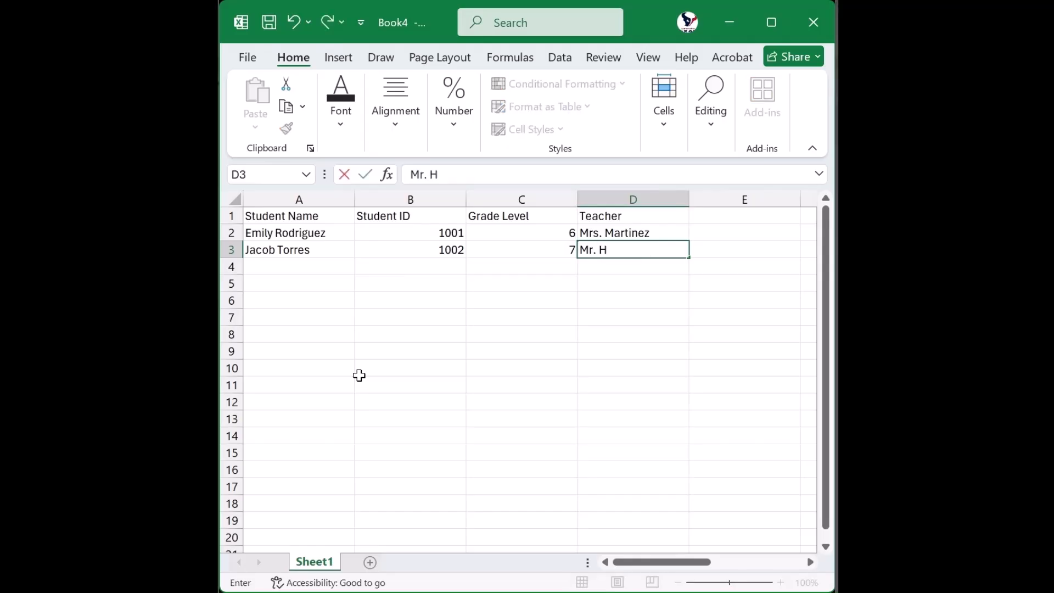
text(ler)
key(BackSpace)
key(BackSpace)
key(BackSpace)
text(ernandez)
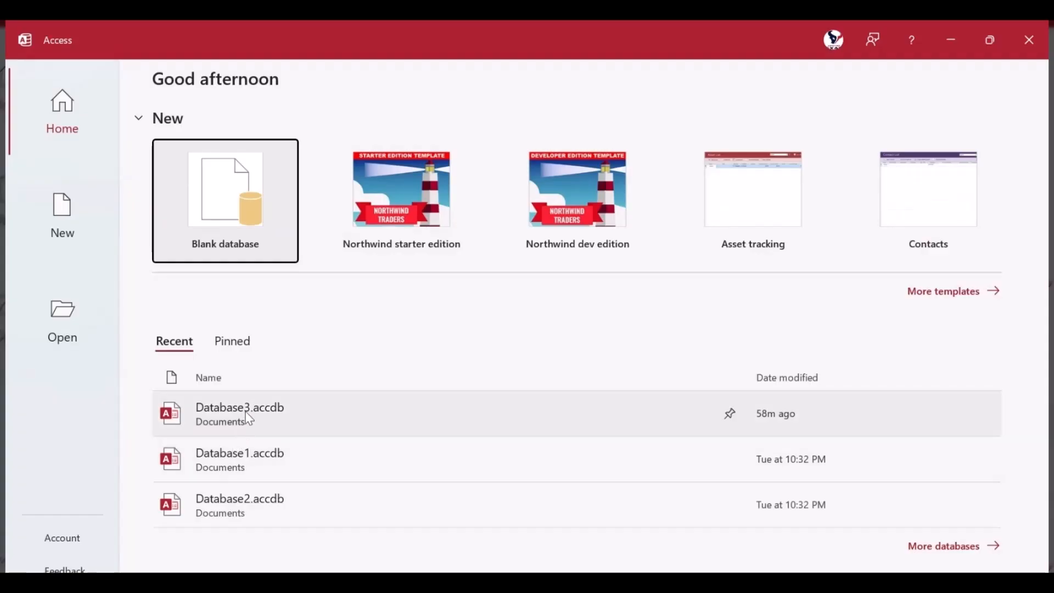
Switch to Access, open Database3.accdb and view the dbo_Courses, dbo_Students and dbo_Teachers tables
click(249, 418)
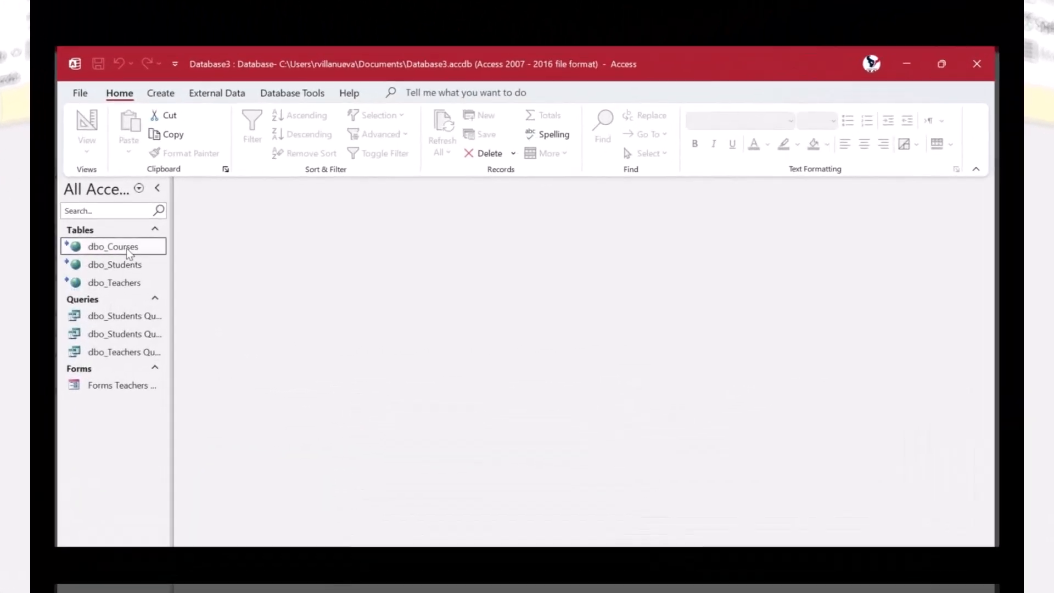
double_click(85, 268)
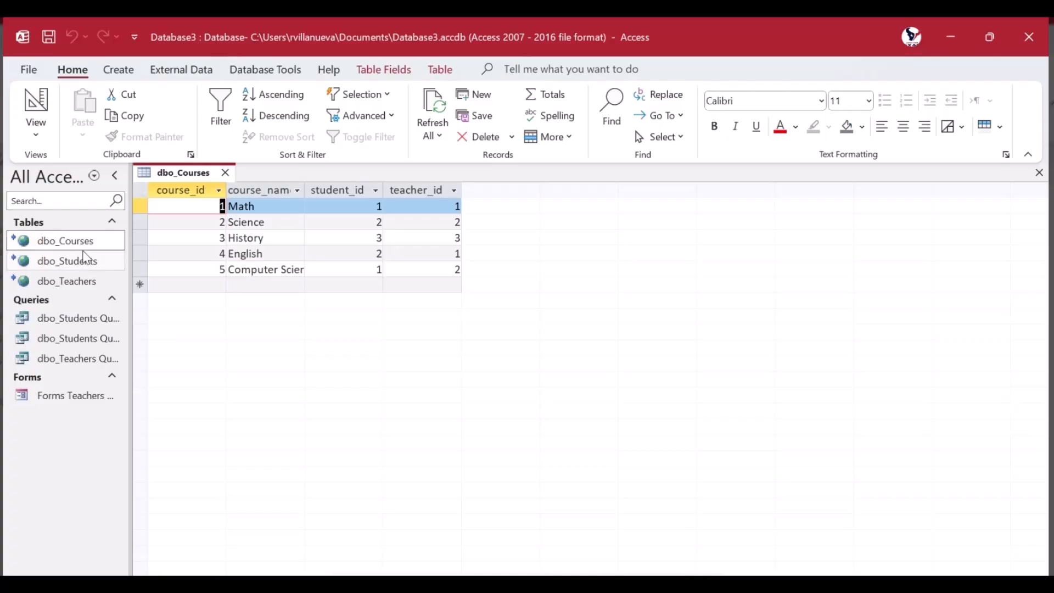
click(83, 260)
double_click(83, 260)
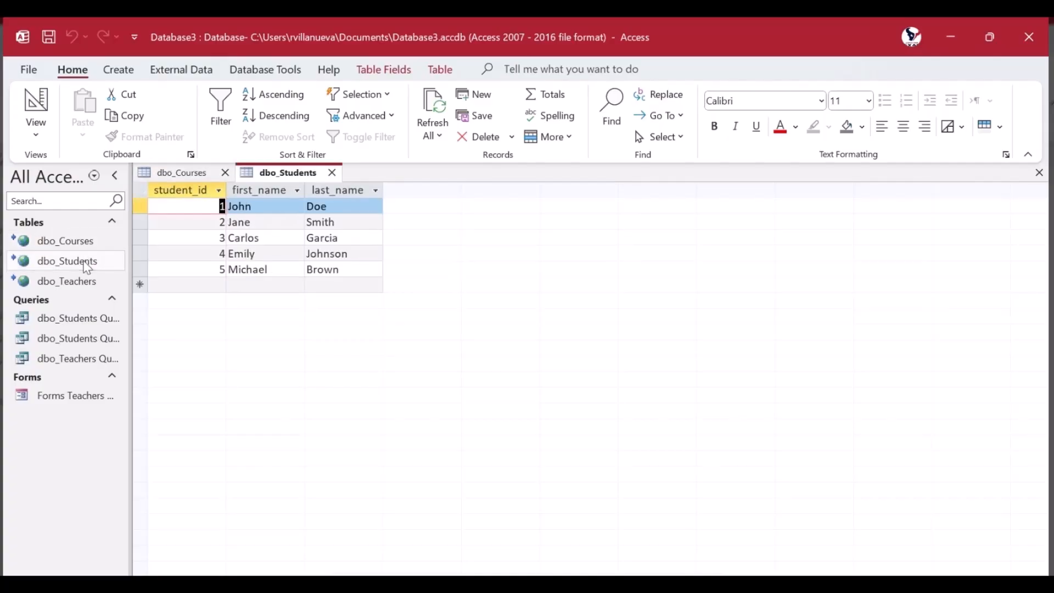
click(88, 286)
double_click(88, 286)
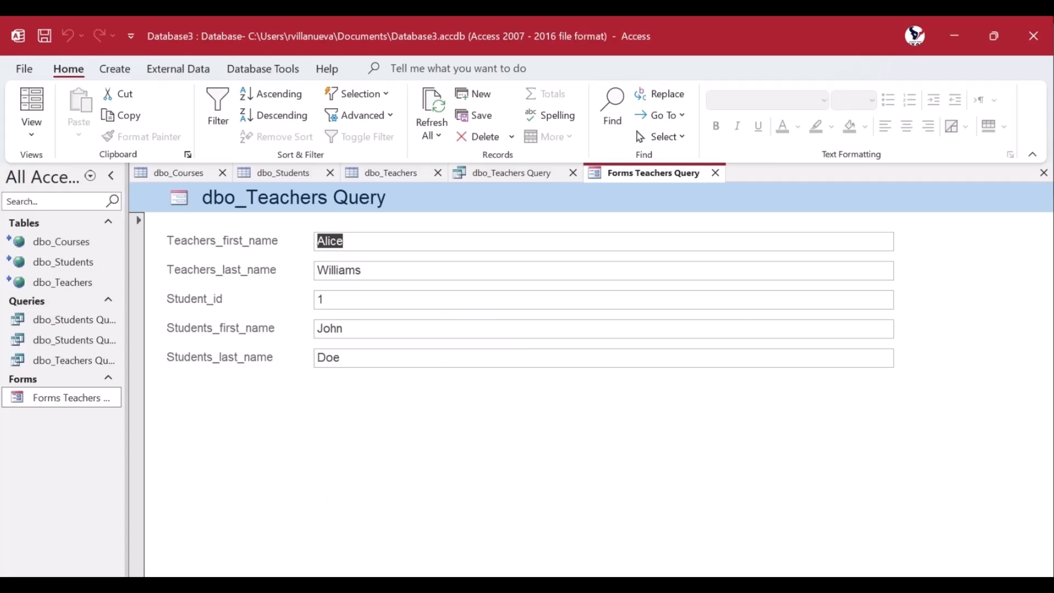
Page through all records of the Forms Teachers Query form, ending back at the first record
key(Page_Down)
key(Page_Down)
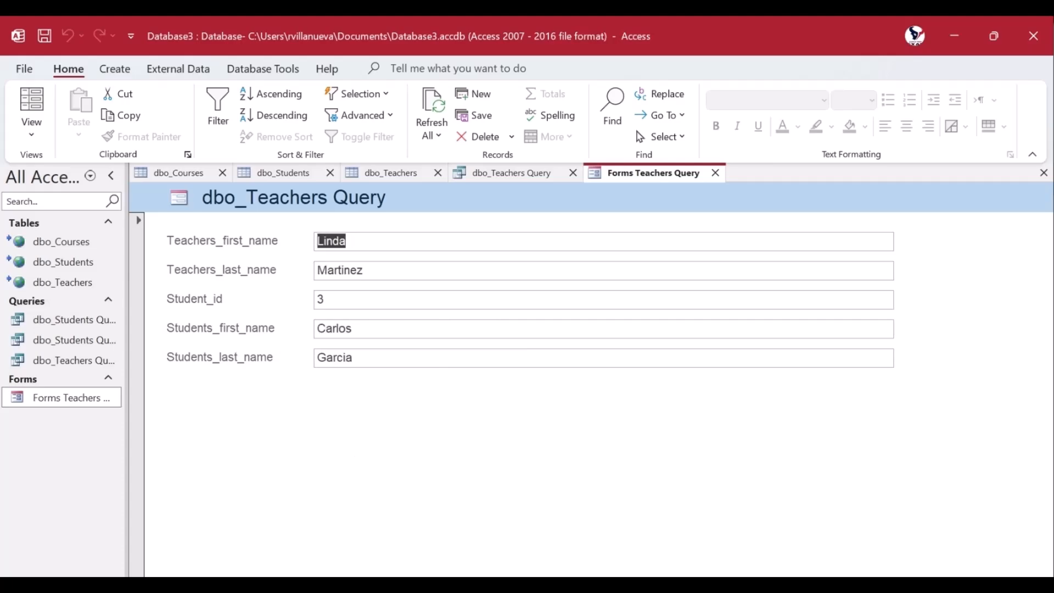
key(Page_Down)
key(Page_Down)
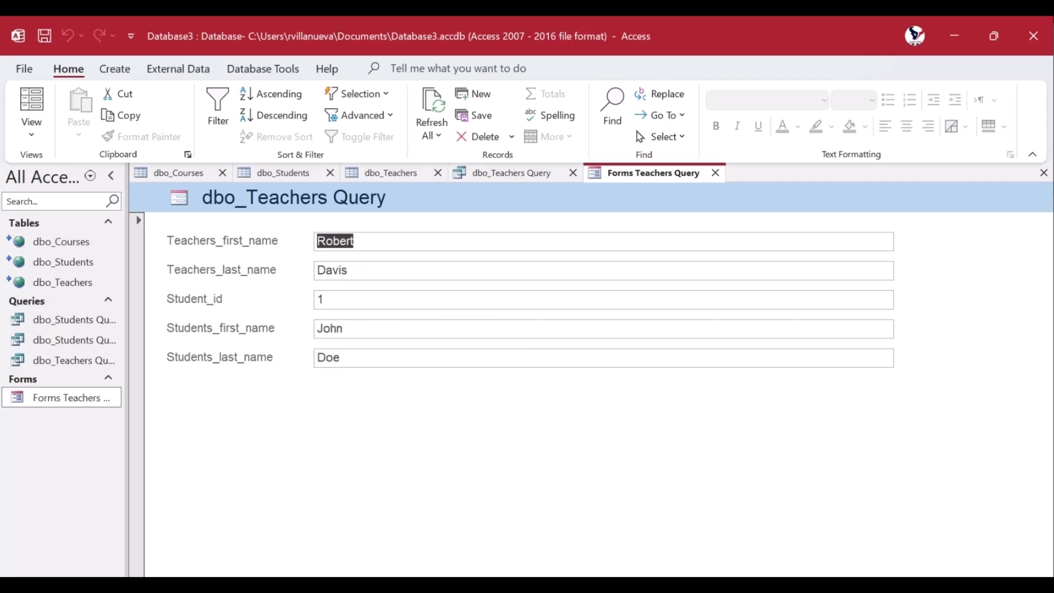
key(Page_Down)
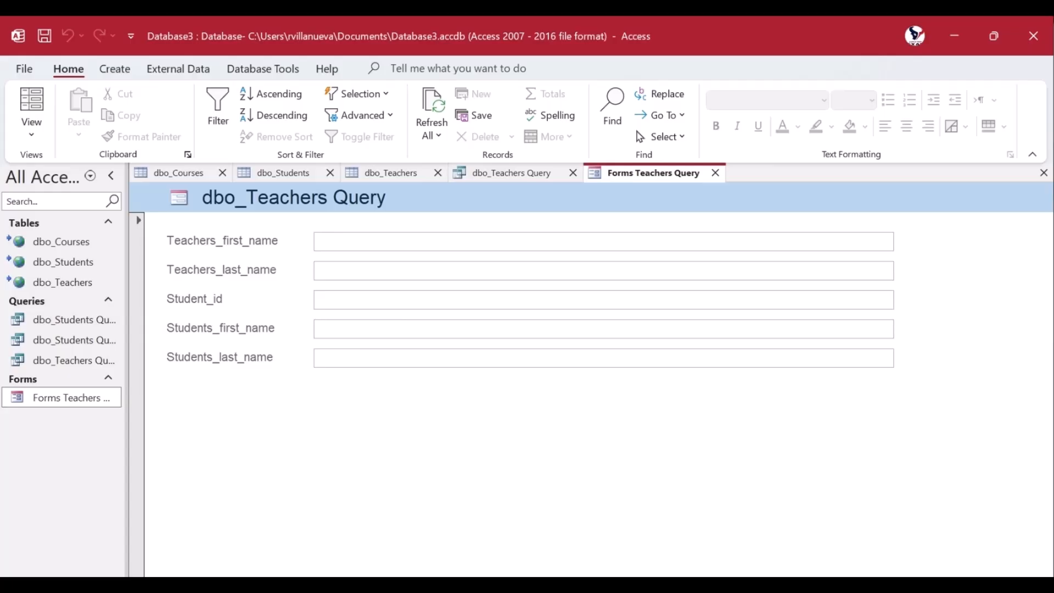
key(ctrl+Home)
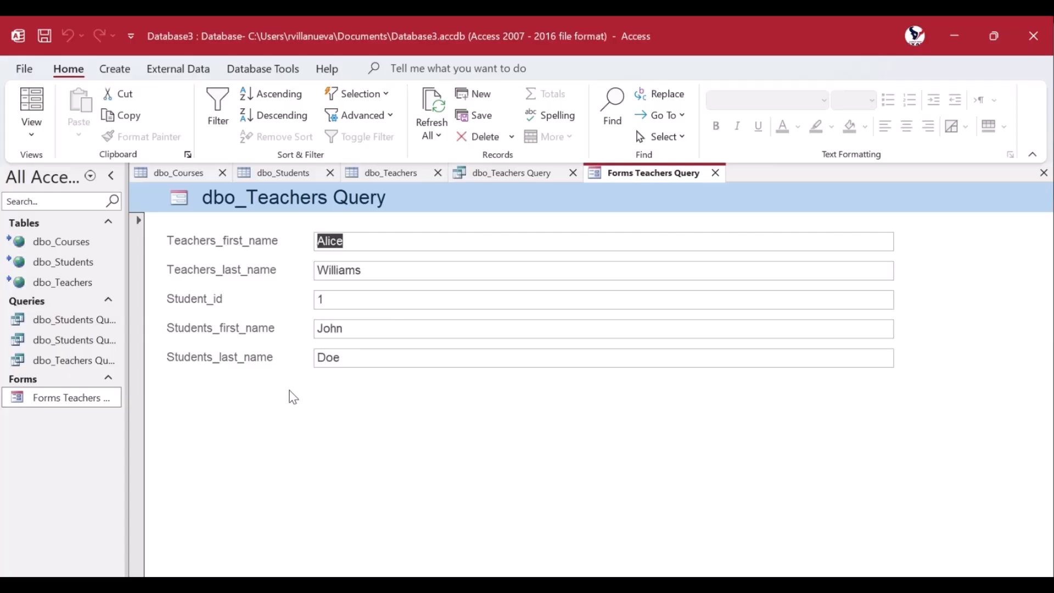
Export the dbo_Teachers Query as an Excel workbook to the Access_Srv_Connections folder, replacing the existing file and leaving the export steps unsaved
click(89, 364)
double_click(90, 364)
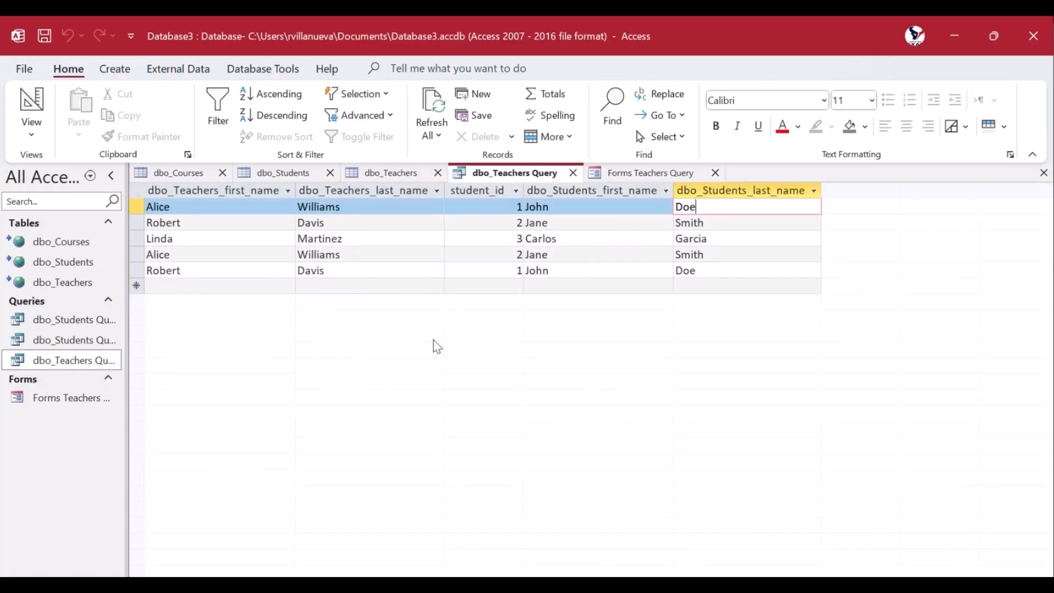
click(190, 72)
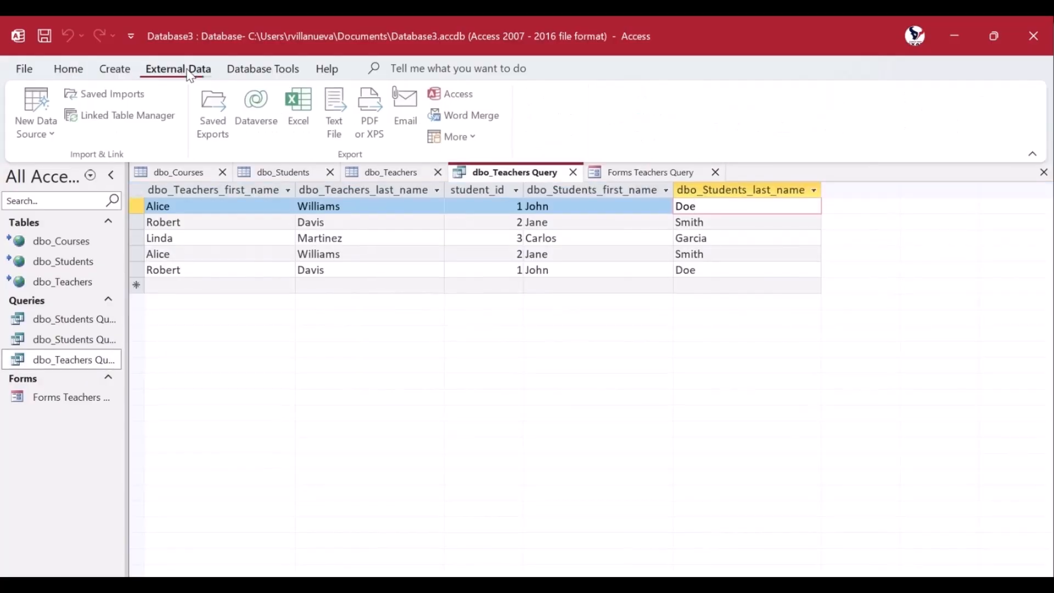
click(301, 111)
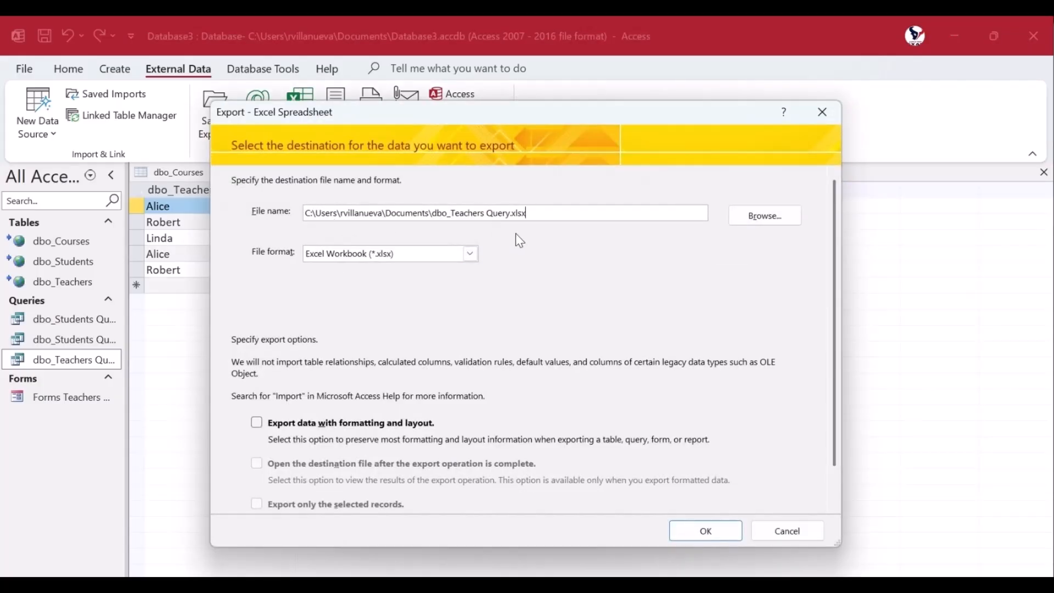
click(714, 530)
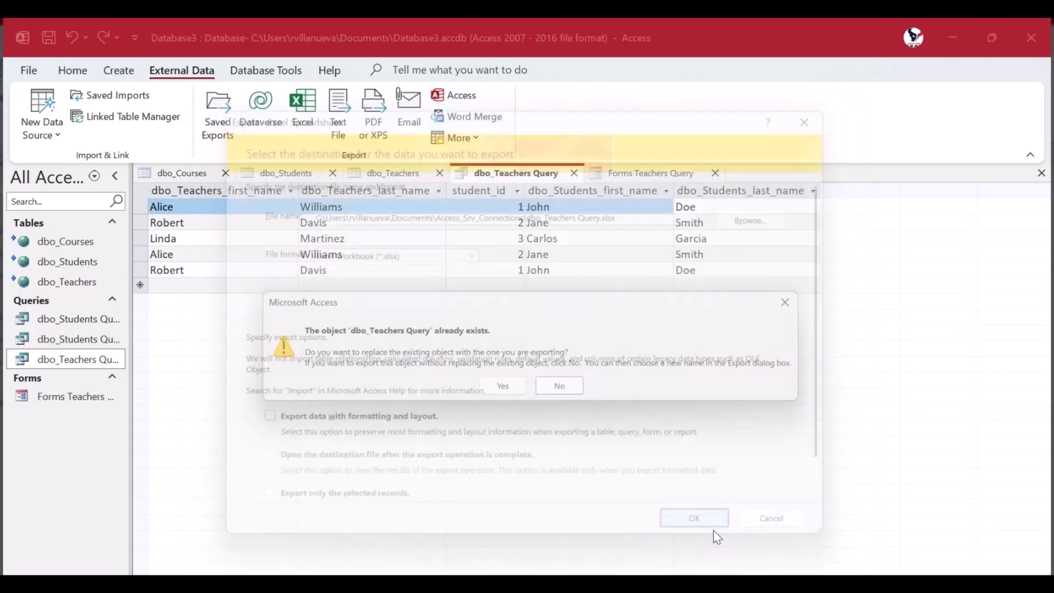
click(509, 391)
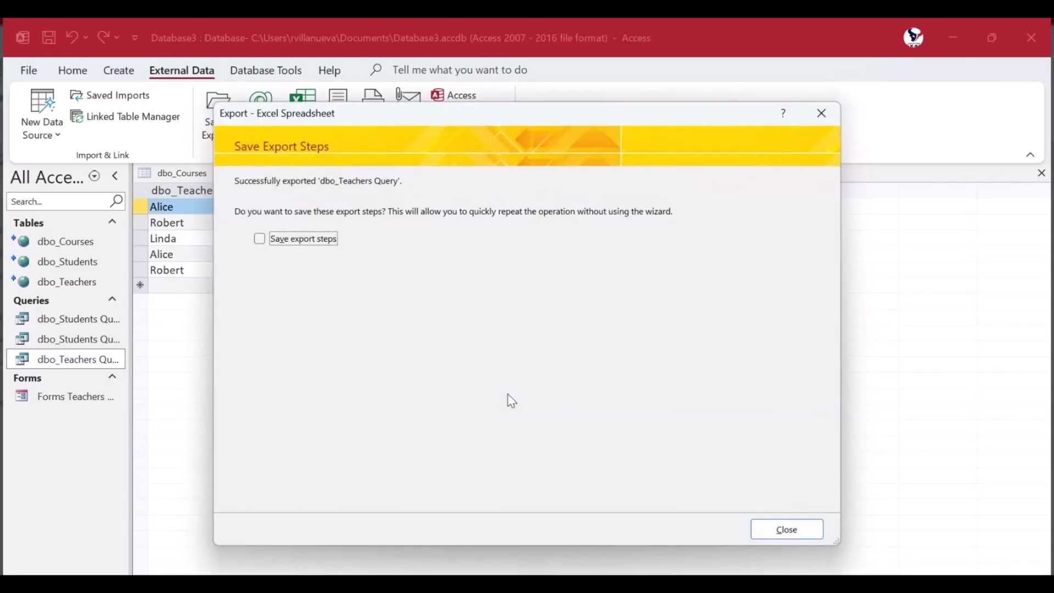
click(770, 529)
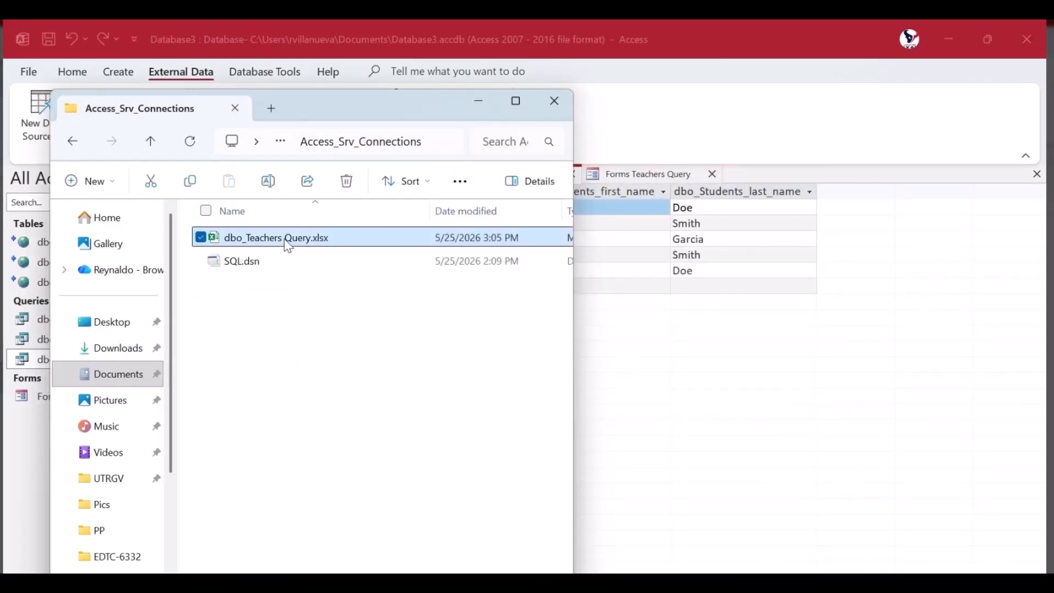
Open the exported dbo_Teachers Query.xlsx in Excel and examine the teacher and student column headers in A1 through E1
double_click(287, 240)
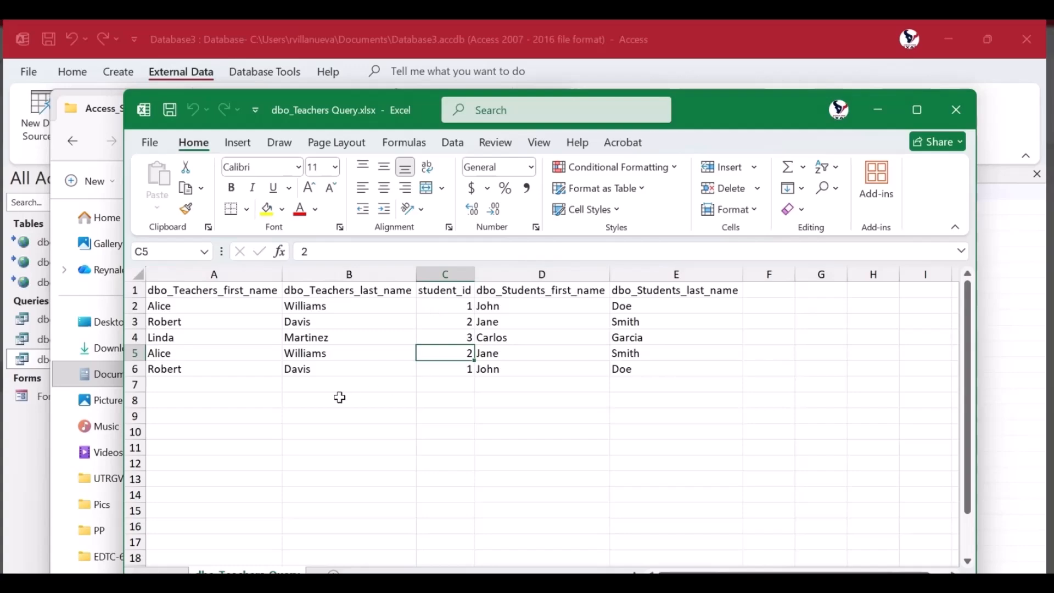
click(339, 397)
drag(739, 122, 695, 110)
click(181, 282)
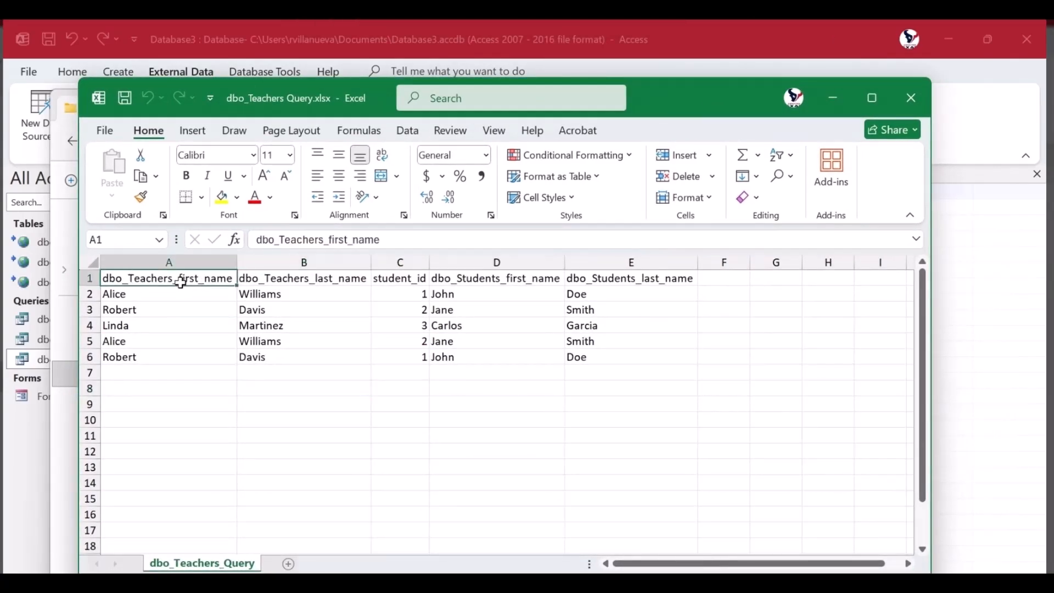
click(291, 282)
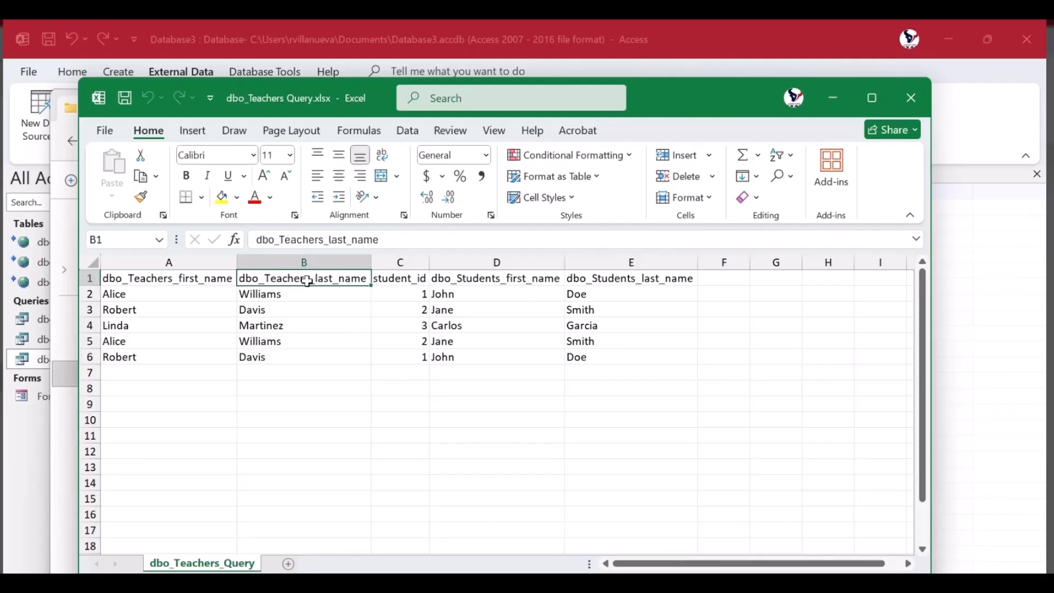
click(410, 281)
click(464, 278)
click(621, 277)
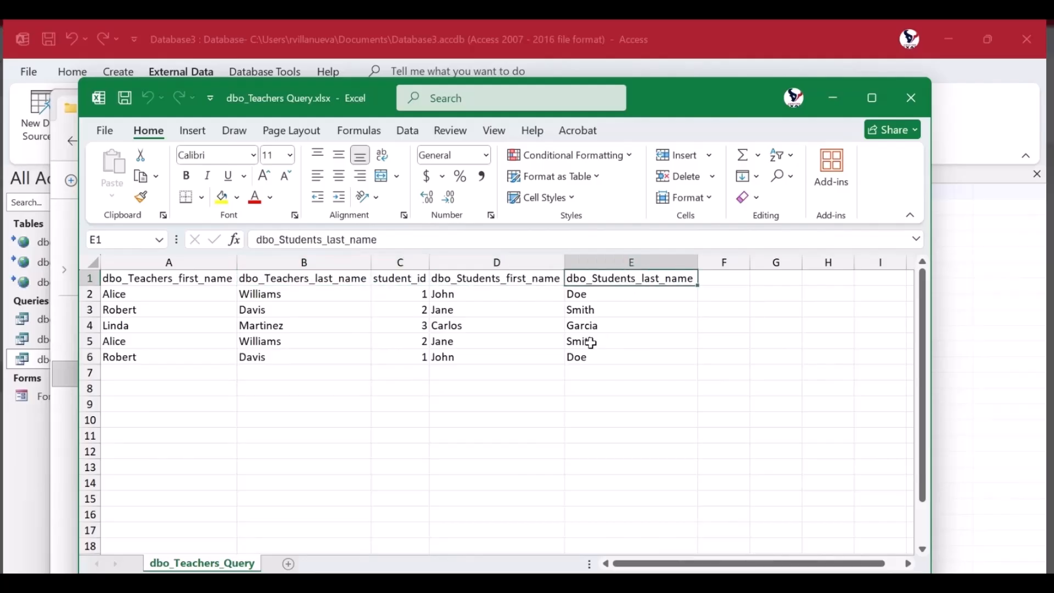
Examine the student name entries down to the last row of the exported query sheet
click(593, 358)
click(503, 376)
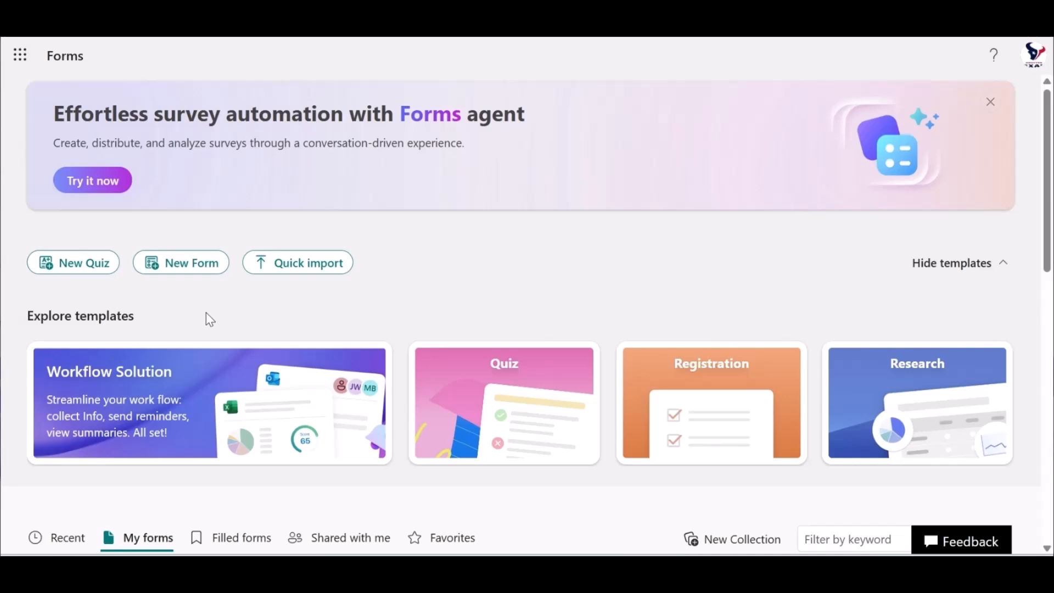
Switch to Microsoft Forms, create a new form without the Copilot draft, and title it Excellence Award Candidates
click(186, 268)
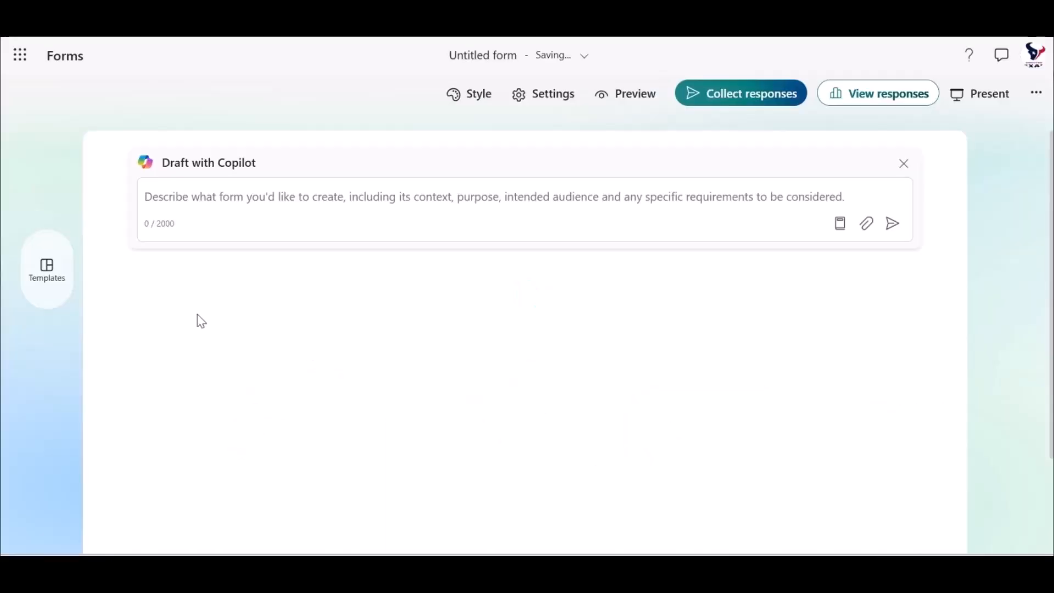
click(903, 165)
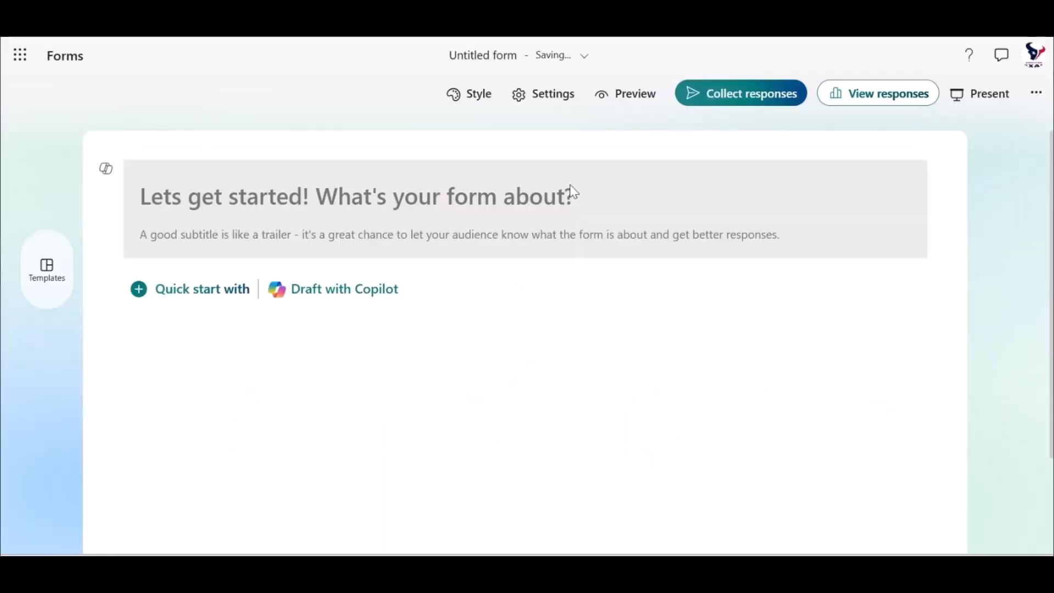
click(214, 196)
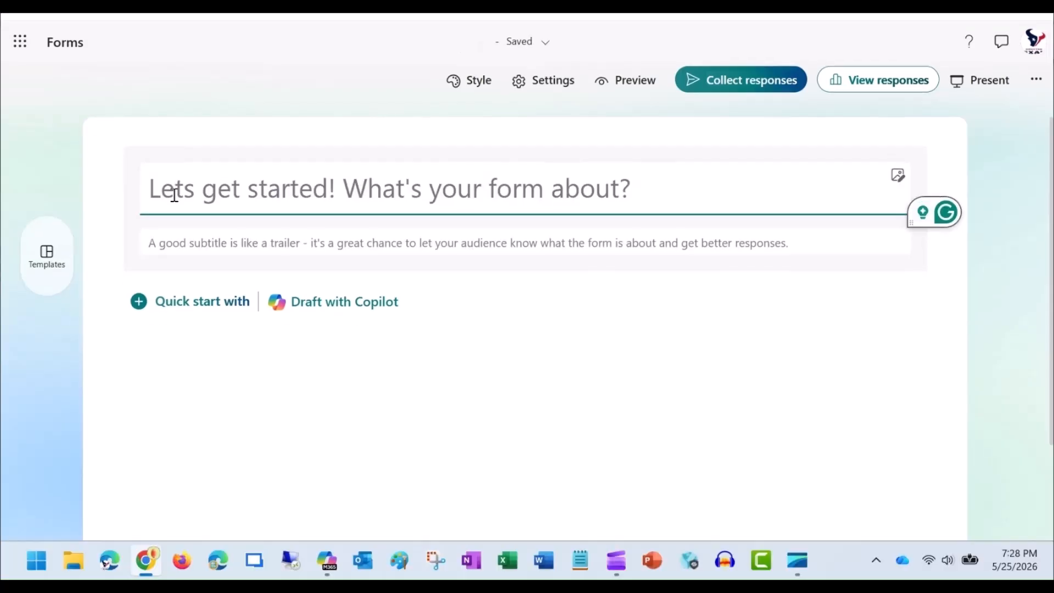
text(Excellence Award CandidatesExcellence)
key(BackSpace)
key(BackSpace)
key(BackSpace)
key(BackSpace)
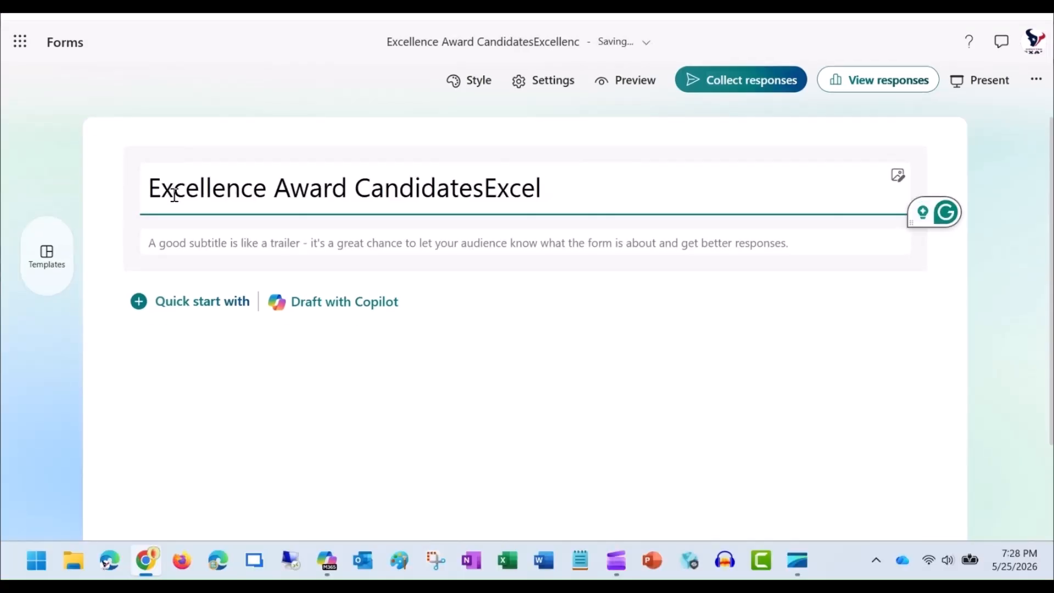
key(BackSpace)
key(BackSpace)
key(BackSpace)
key(BackSpace)
key(BackSpace)
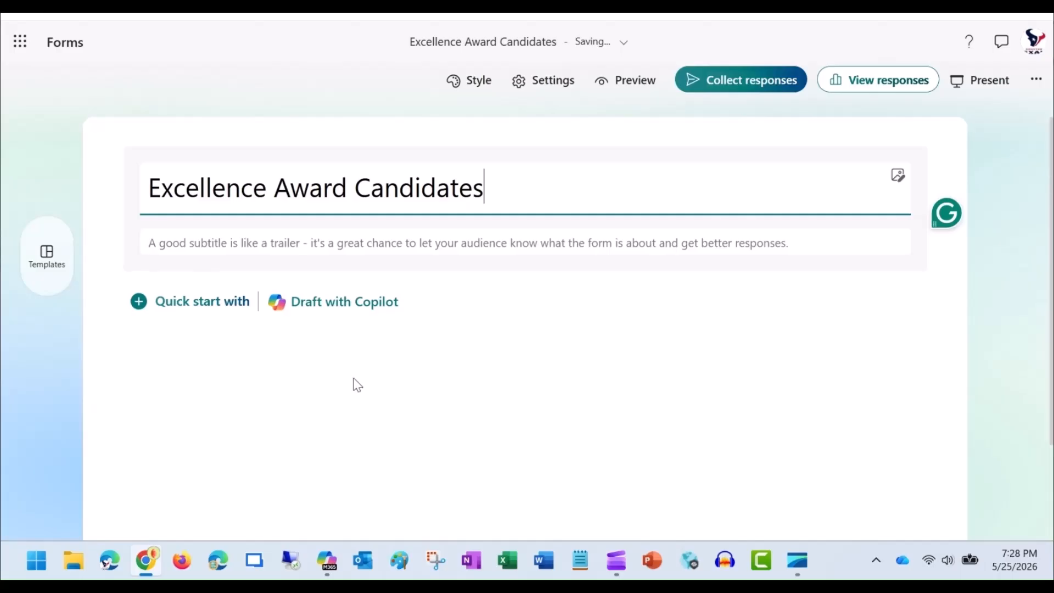
Add a text question named Teacher Name as the first question and make it required
click(183, 315)
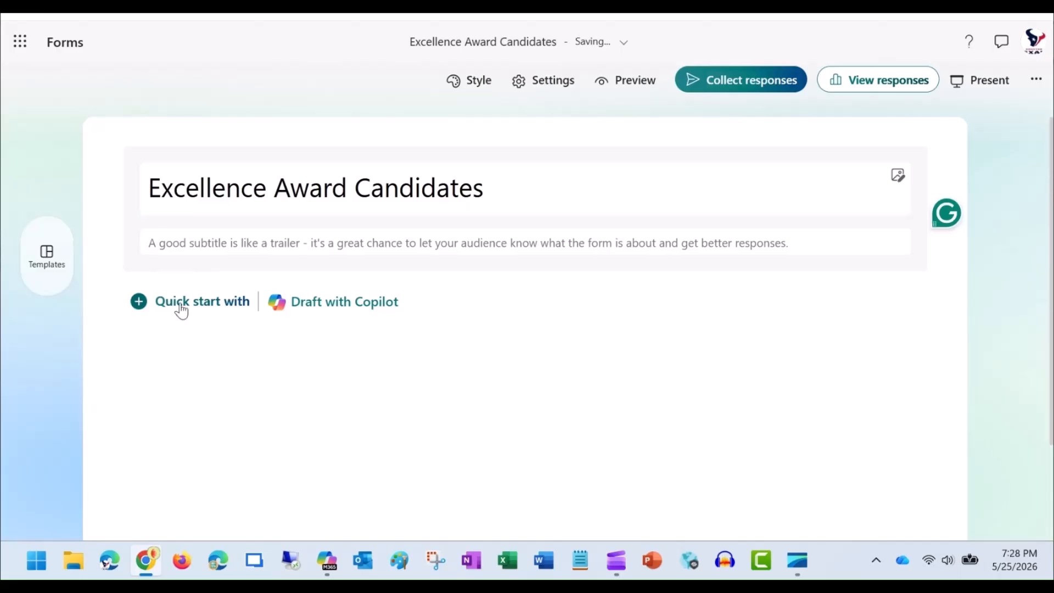
click(181, 311)
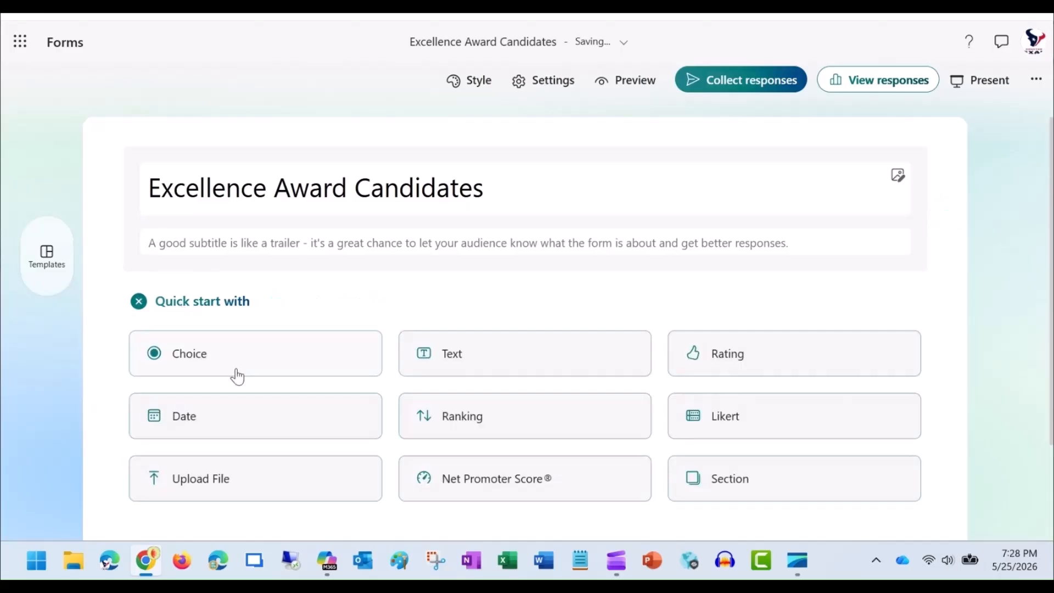
click(448, 354)
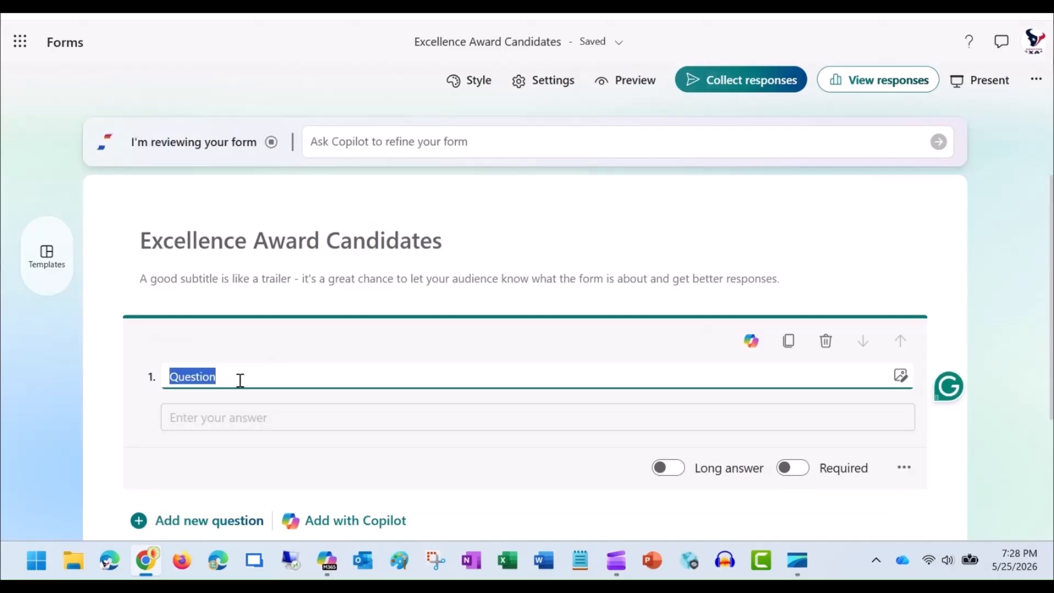
text(S)
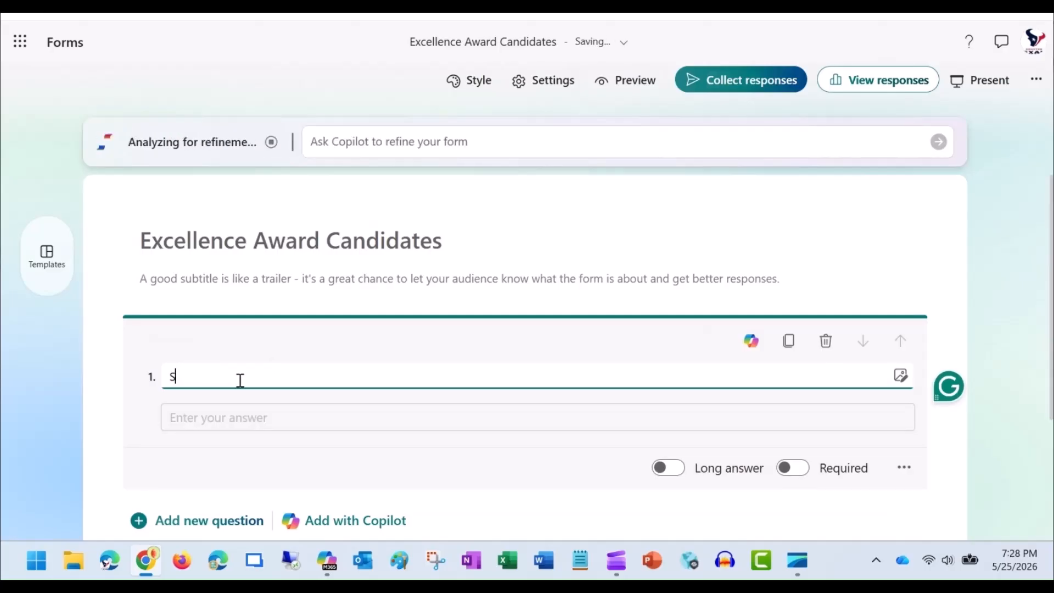
key(BackSpace)
text(Teac)
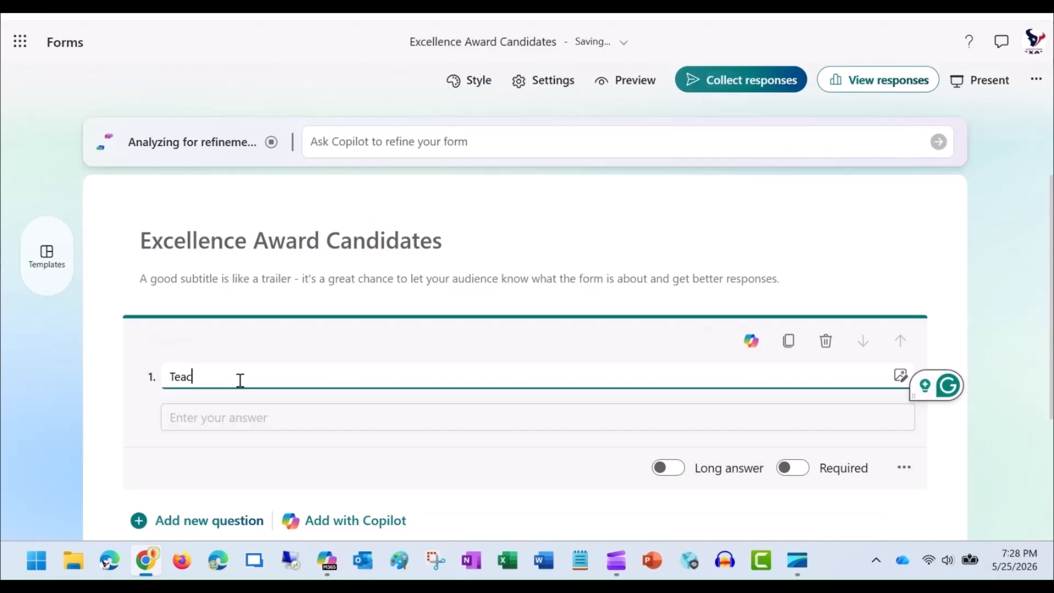
text(her Name)
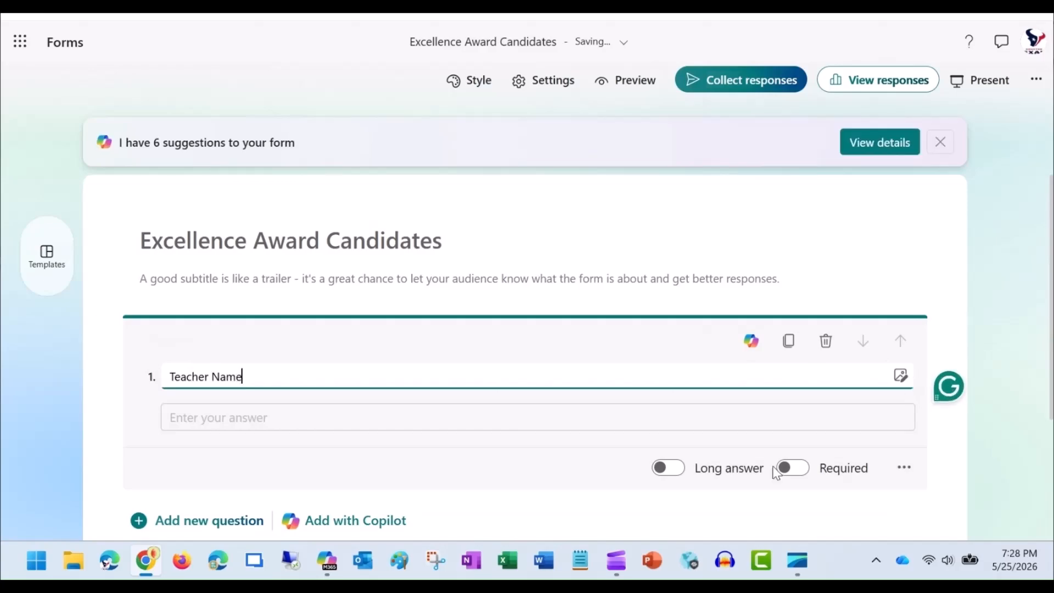
click(800, 472)
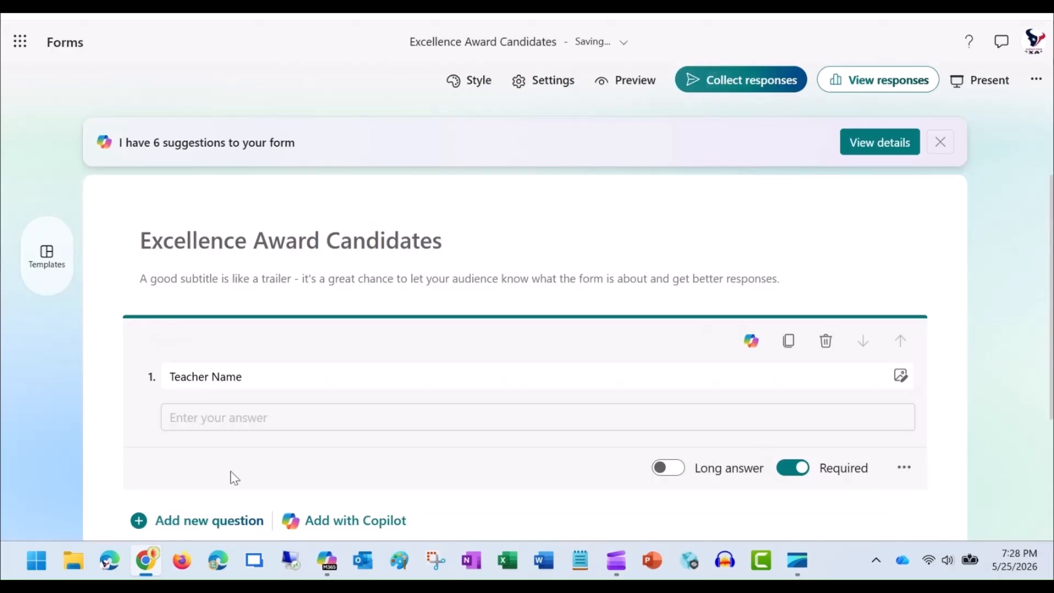
Add a second text question named Student Name below Teacher Name
scroll(231, 471, down, 3)
click(199, 377)
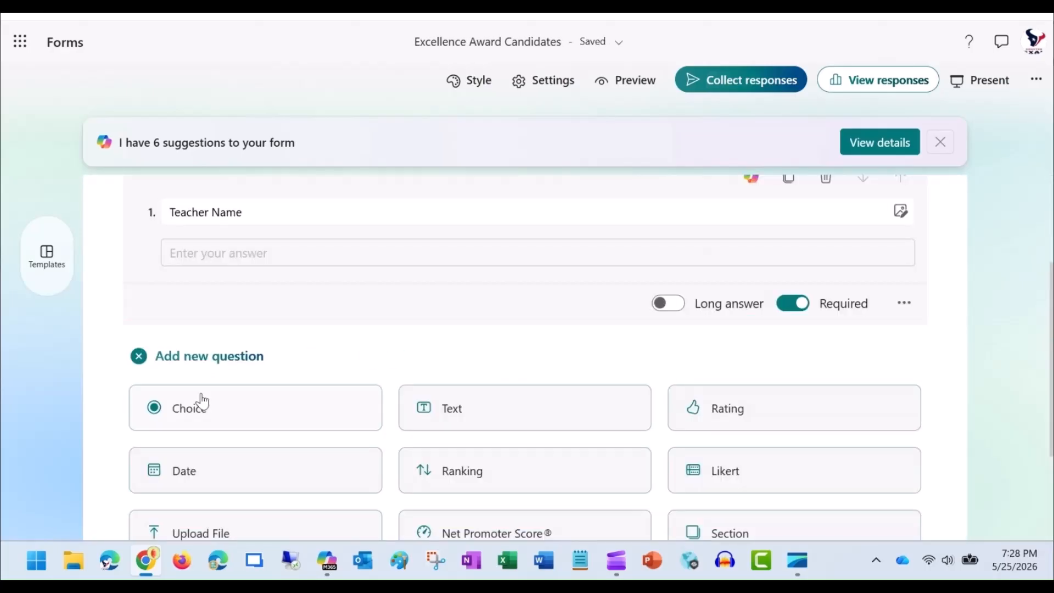
click(455, 416)
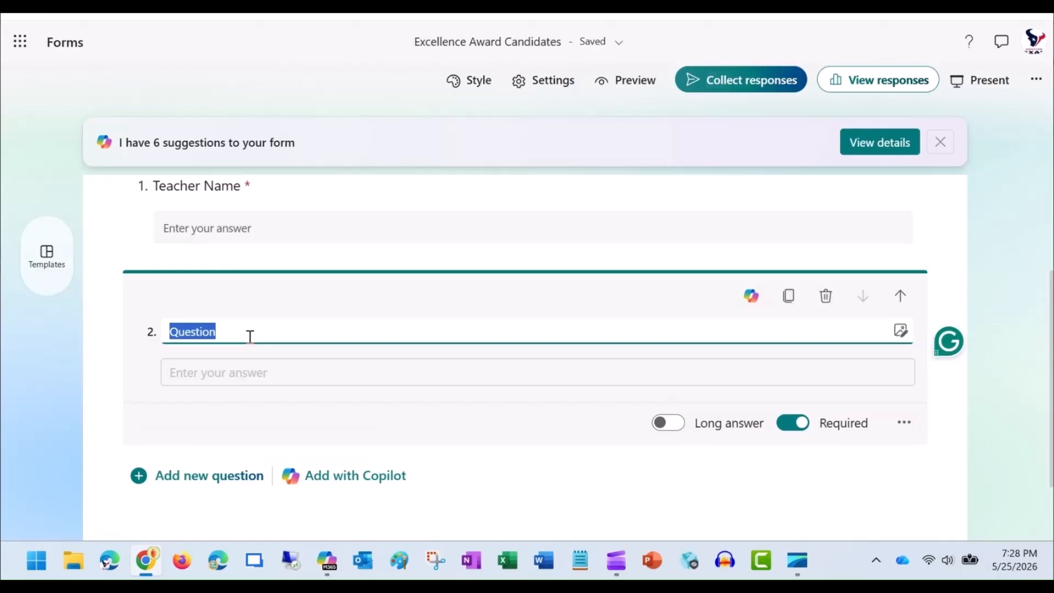
text(Stude)
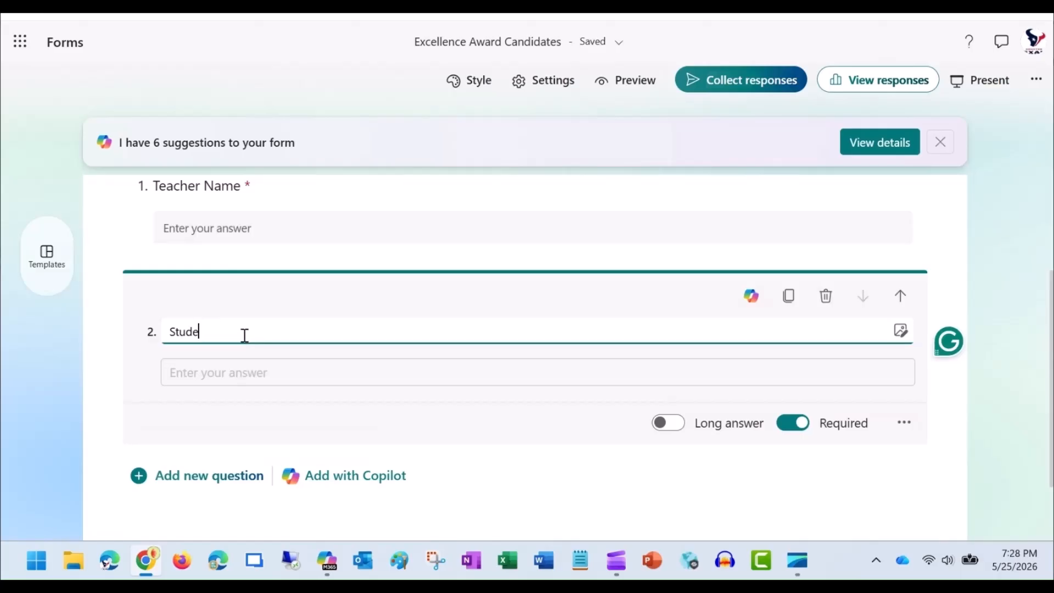
text(nt Name)
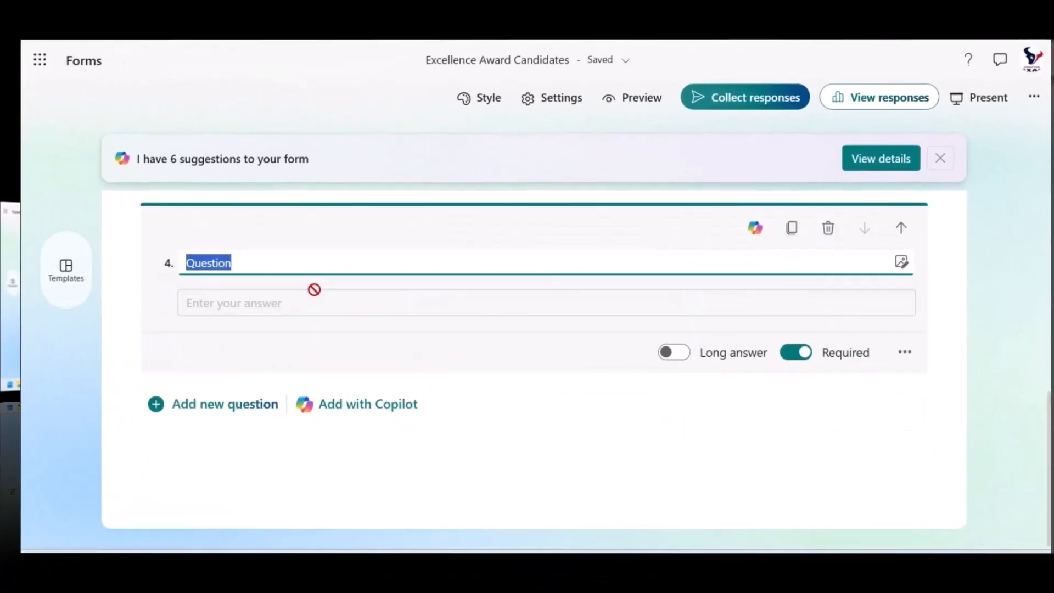
Name the fourth question Student Grade Level
text(S)
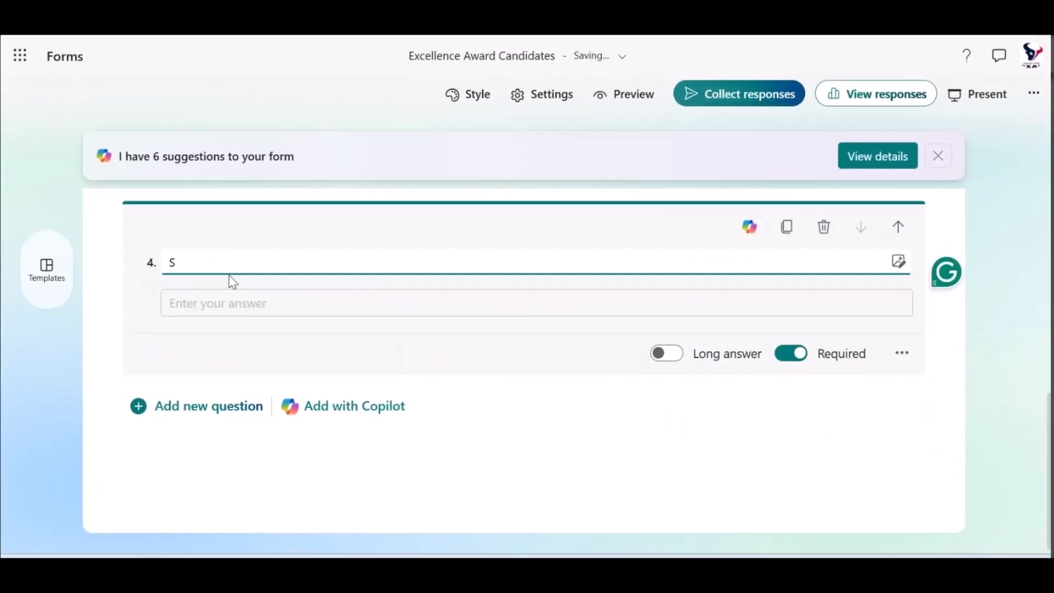
text(tudent Grade Level)
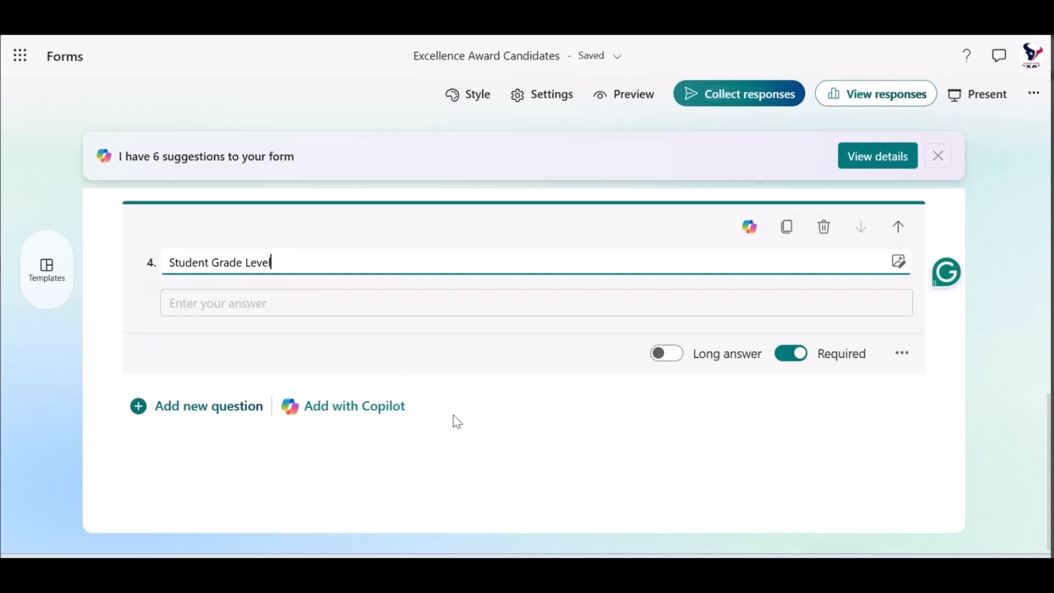
click(504, 430)
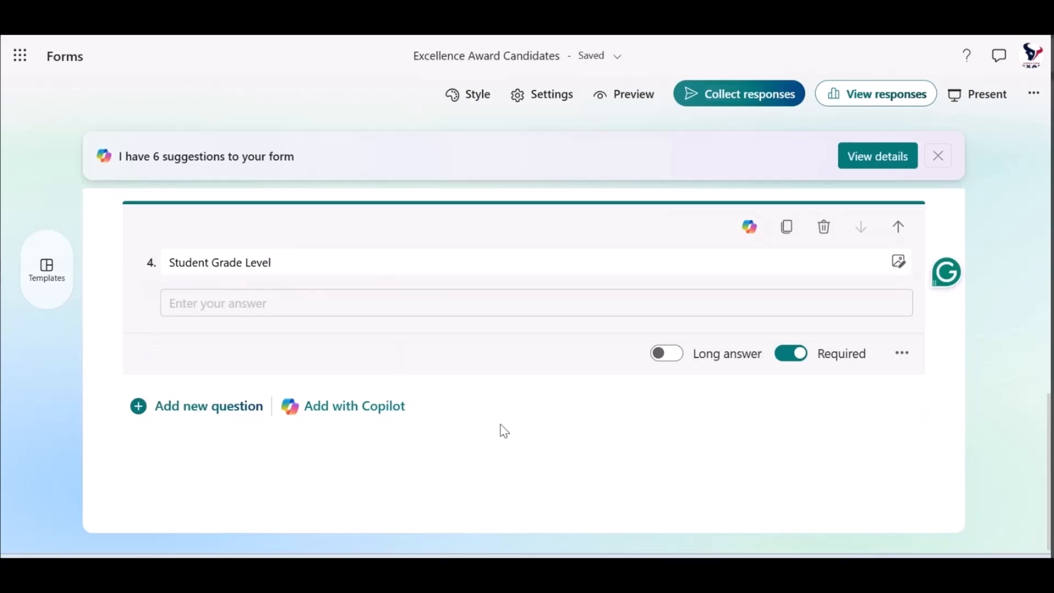
Review the form's questions, then preview the form in computer view and look through it down to the submit area
scroll(494, 433, up, 5)
scroll(493, 435, up, 3)
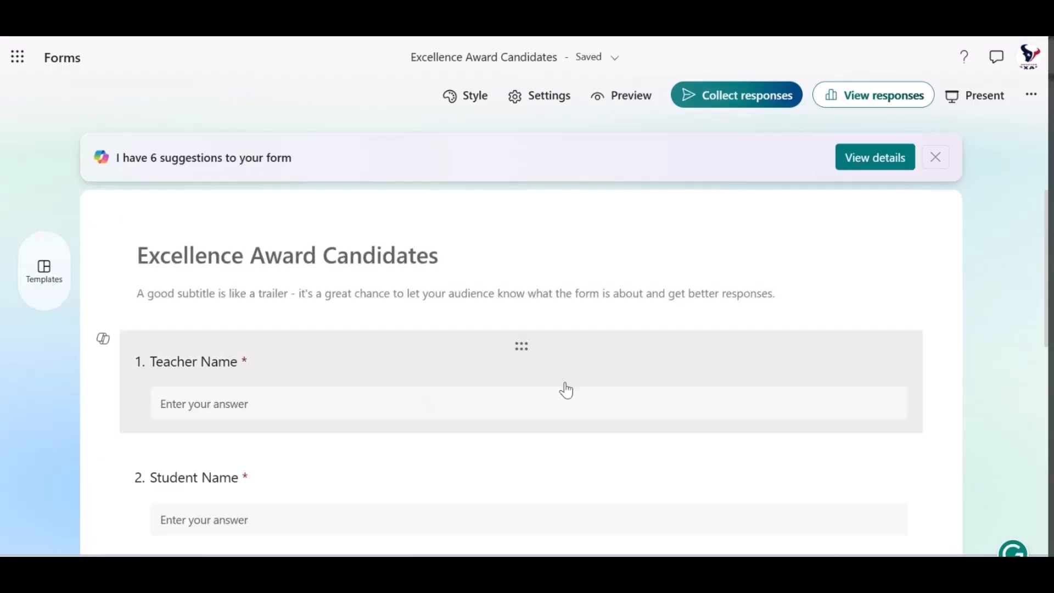
scroll(562, 398, down, 3)
scroll(564, 404, up, 2)
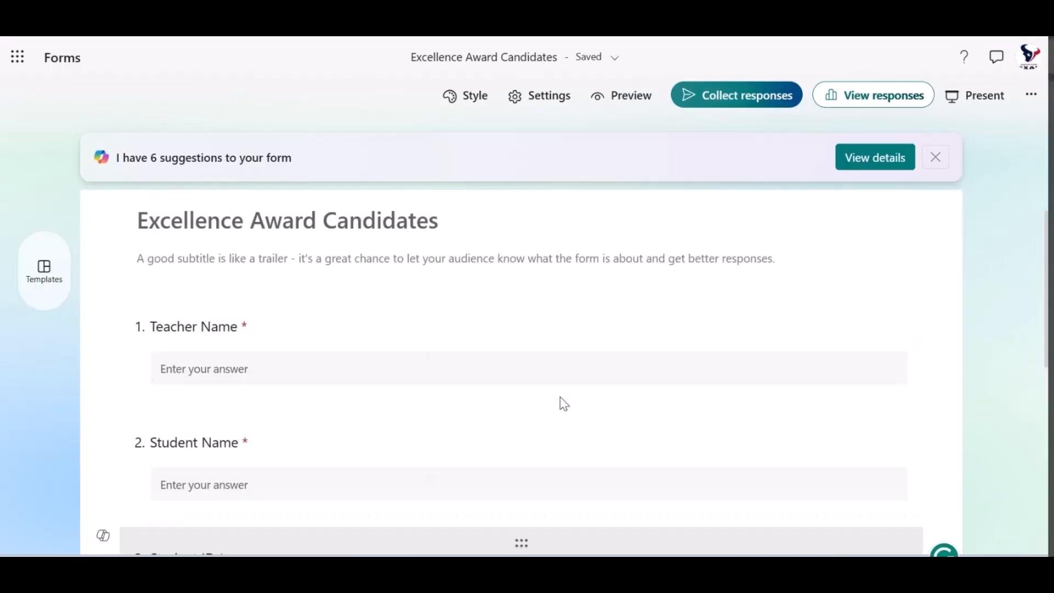
scroll(565, 404, up, 1)
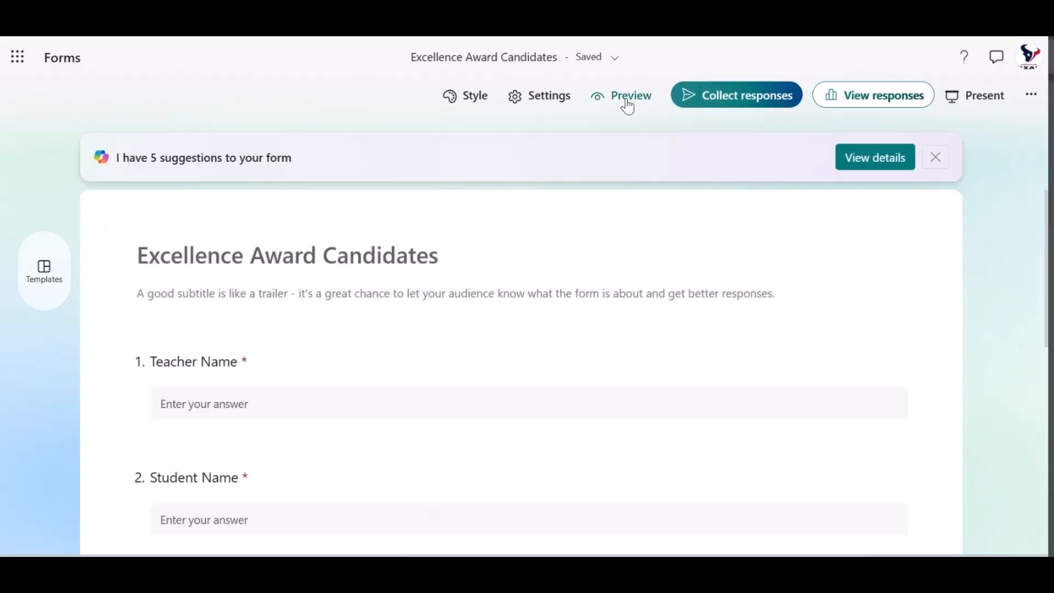
click(628, 105)
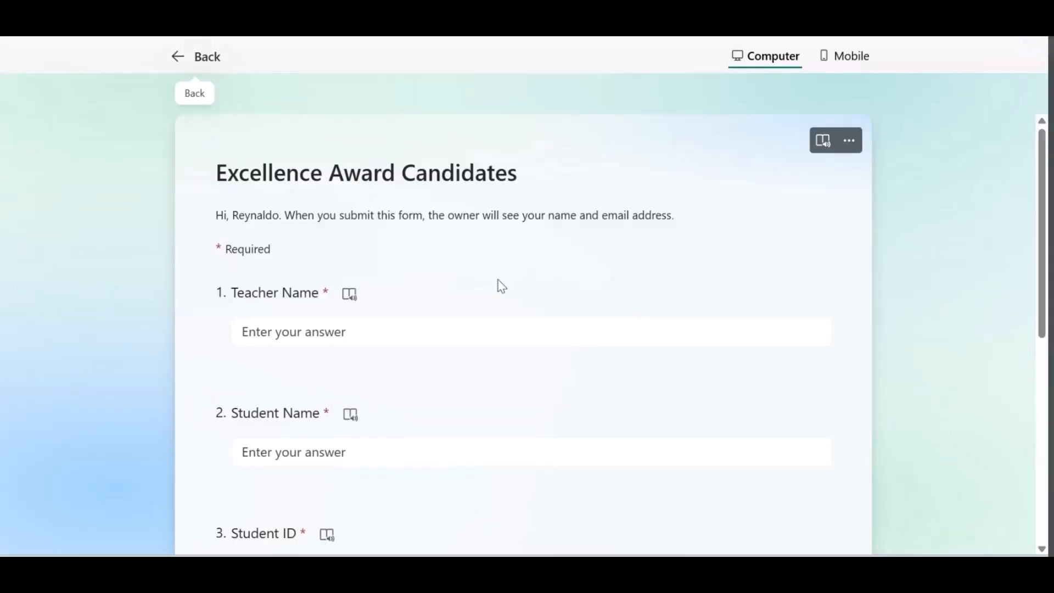
scroll(675, 286, down, 5)
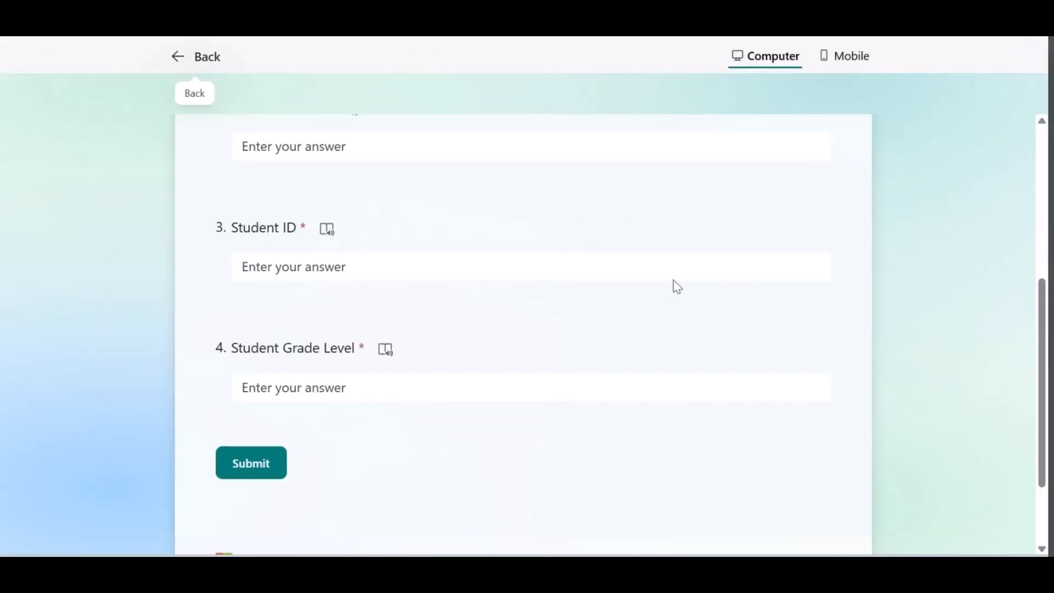
scroll(677, 285, down, 2)
scroll(674, 280, up, 3)
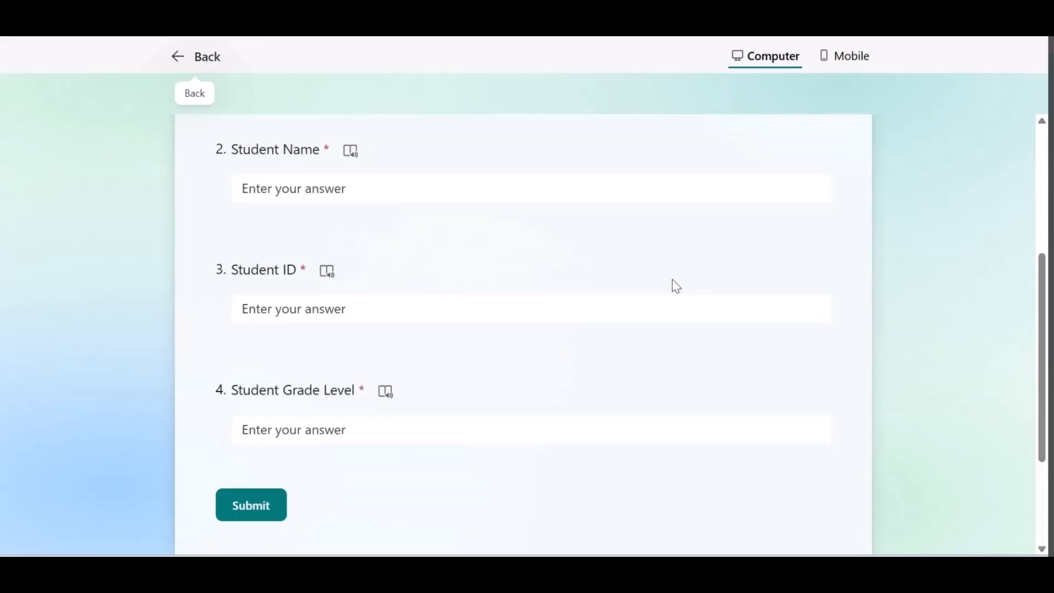
scroll(675, 285, up, 5)
scroll(676, 286, up, 1)
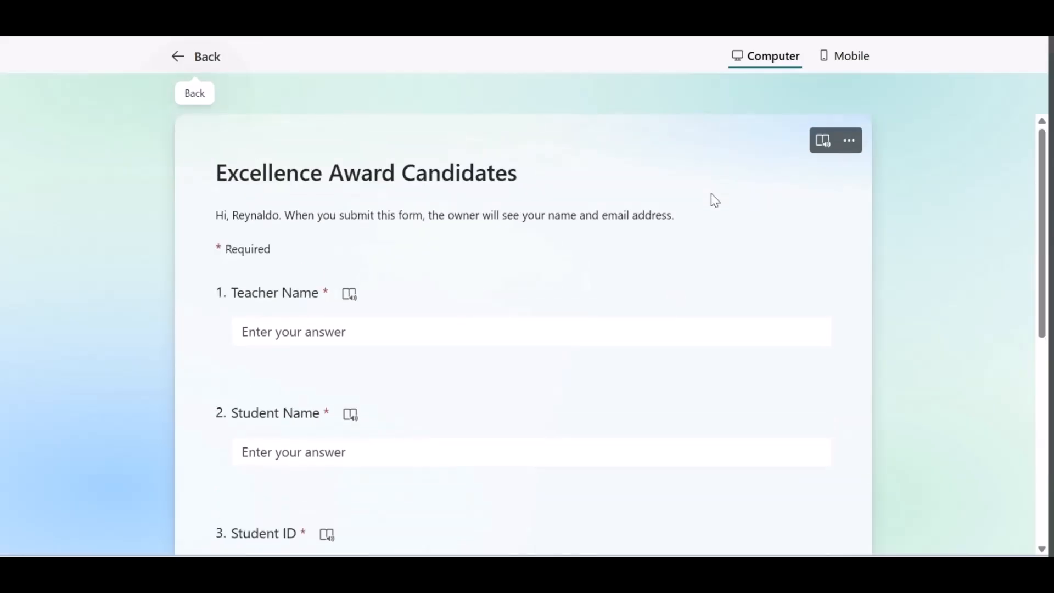
Preview the form in mobile view, look through all four questions, and return to editing the form
click(843, 61)
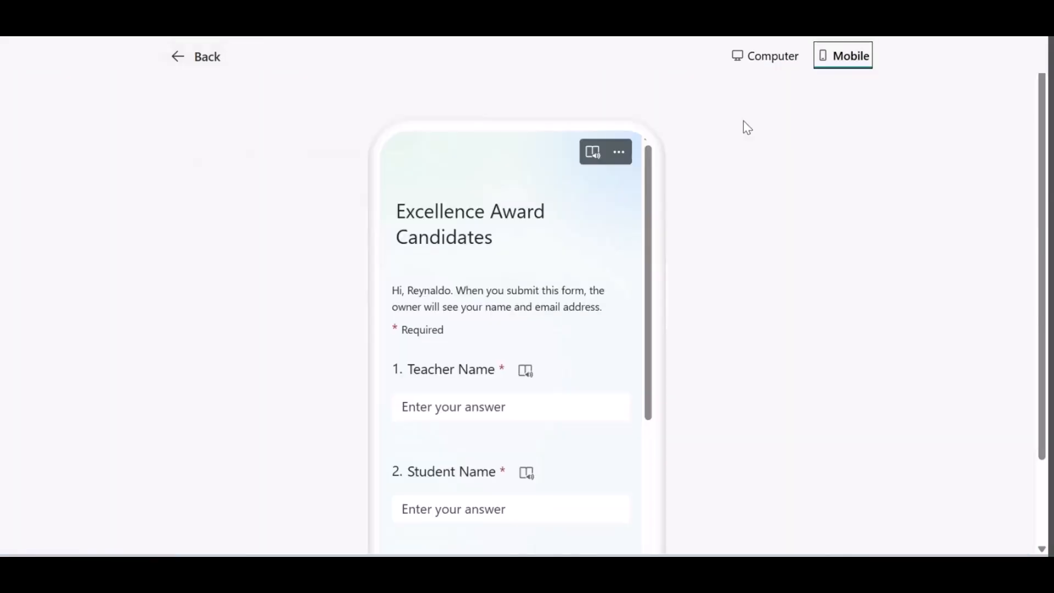
scroll(702, 329, down, 2)
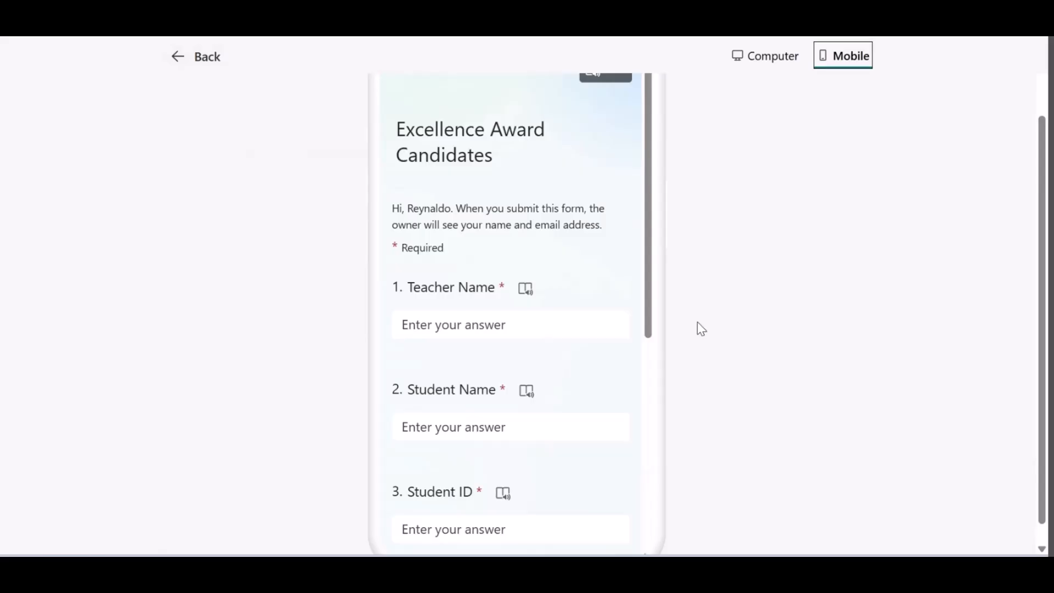
scroll(558, 301, down, 3)
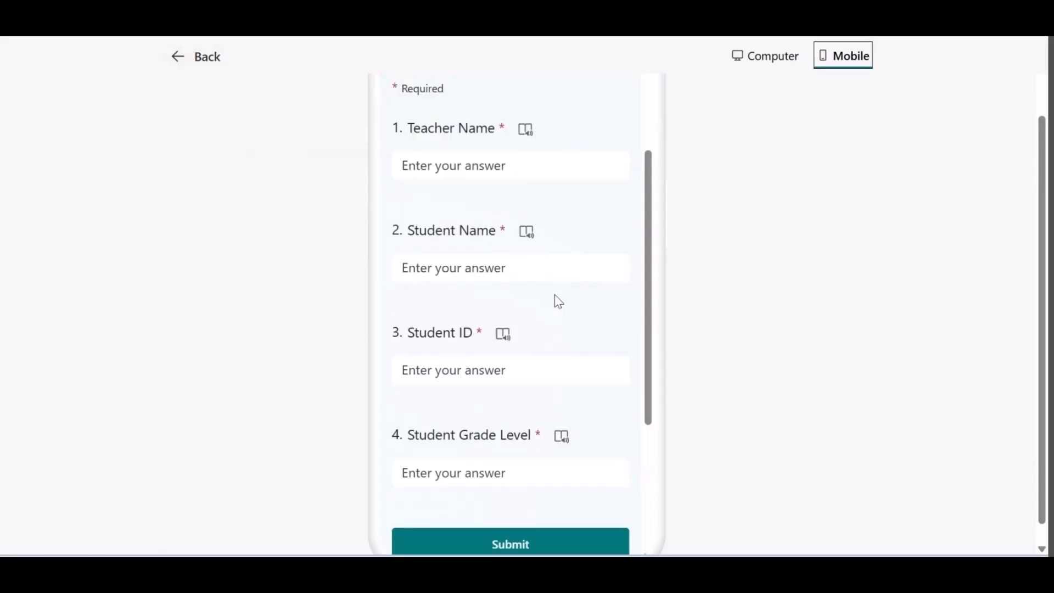
scroll(558, 302, down, 4)
scroll(558, 302, up, 3)
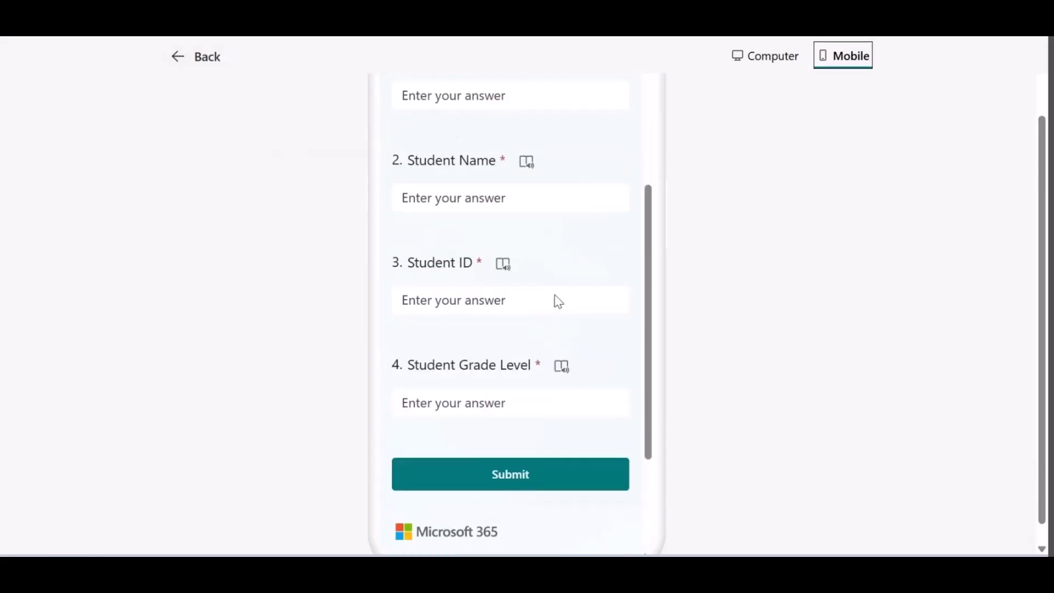
scroll(558, 301, up, 4)
scroll(557, 301, up, 2)
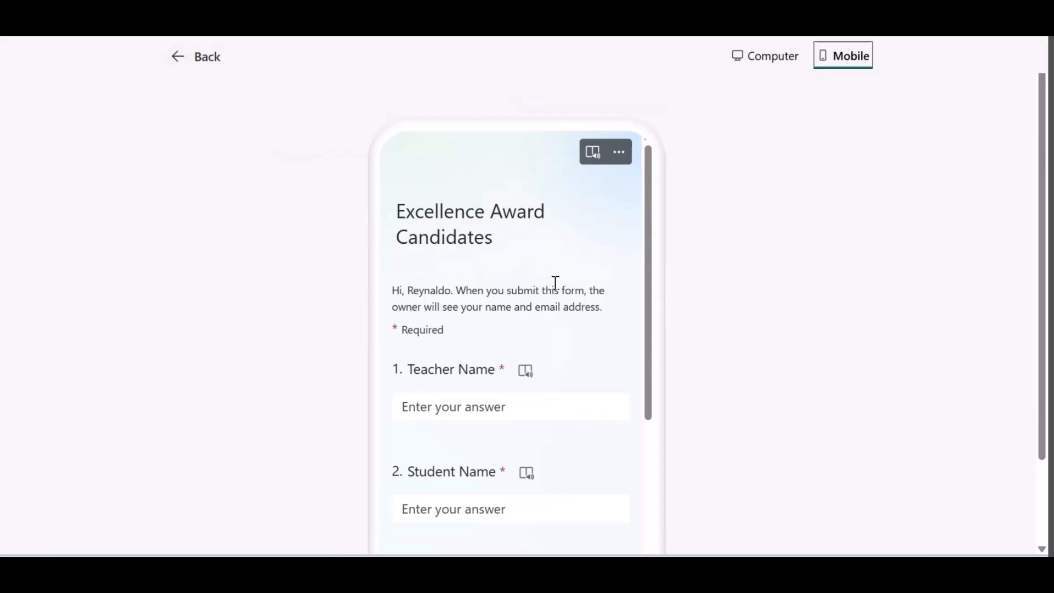
click(194, 60)
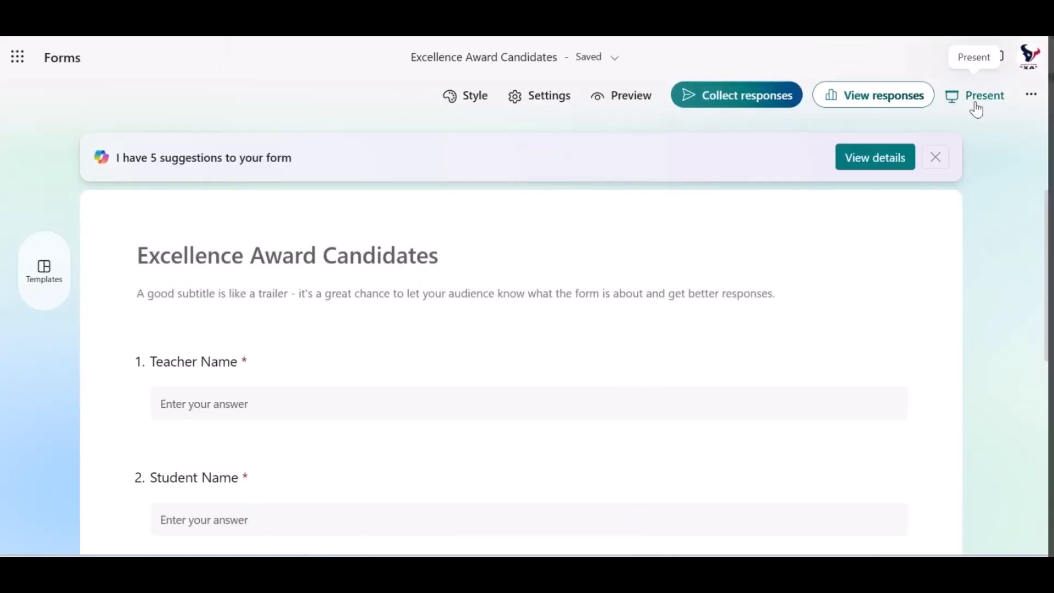
Open the form's presentation view and highlight the instruction about joining by QR code or link
click(975, 96)
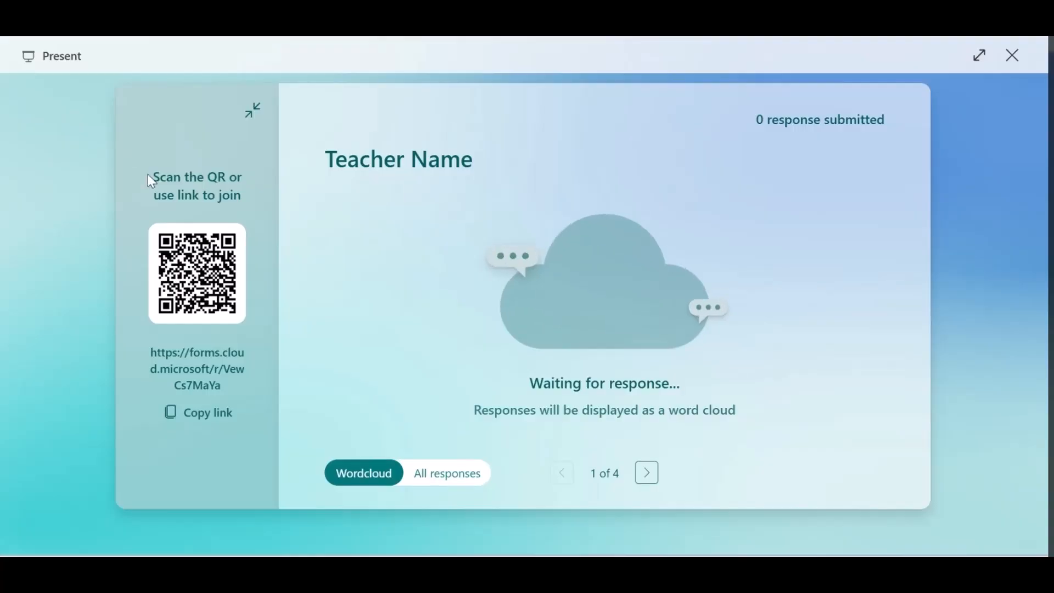
drag(150, 177, 248, 207)
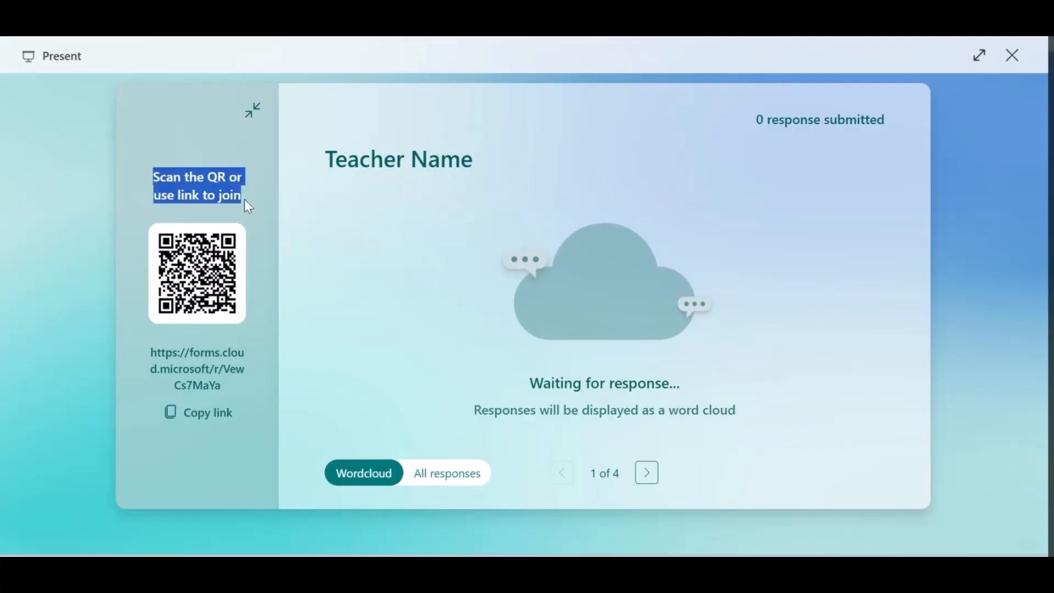
Highlight the form's join link in the presentation view, and copy the link
click(144, 355)
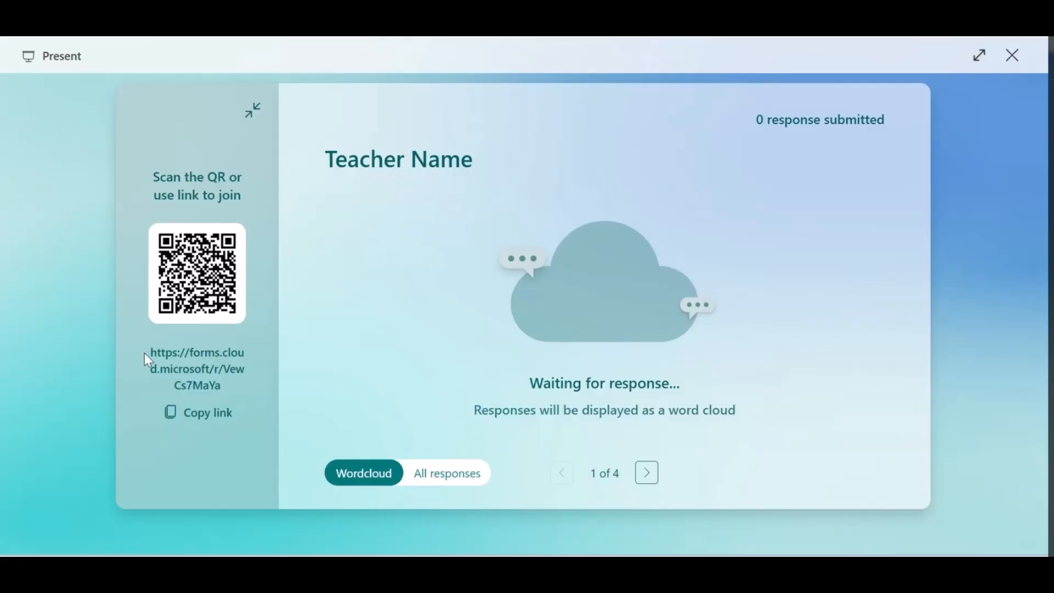
drag(148, 360, 234, 390)
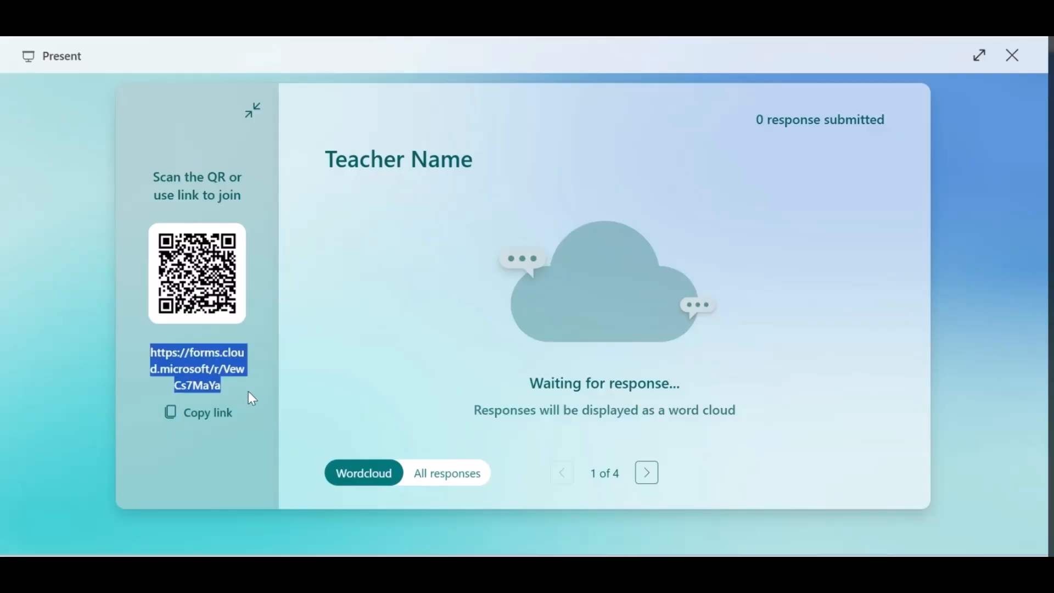
click(223, 446)
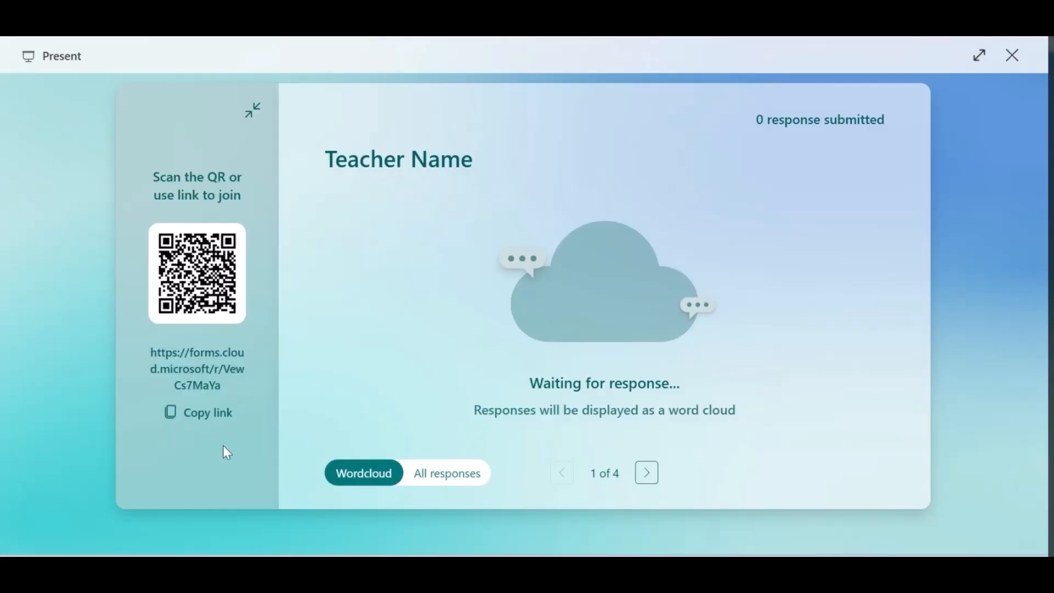
click(202, 425)
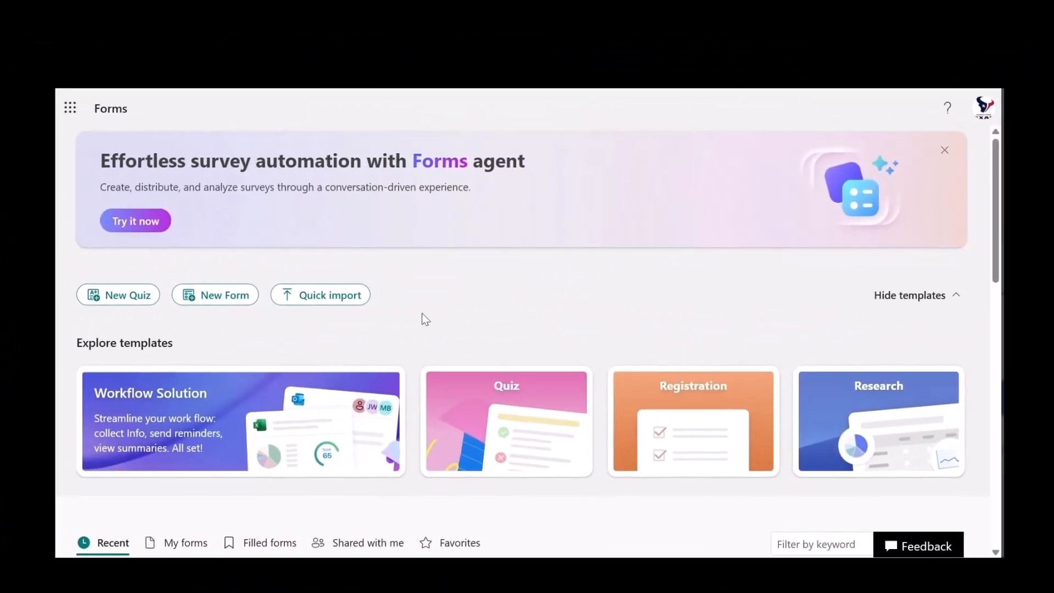
Open the Excellence Award Candidates form from the recent forms and show its collected responses
scroll(421, 325, down, 5)
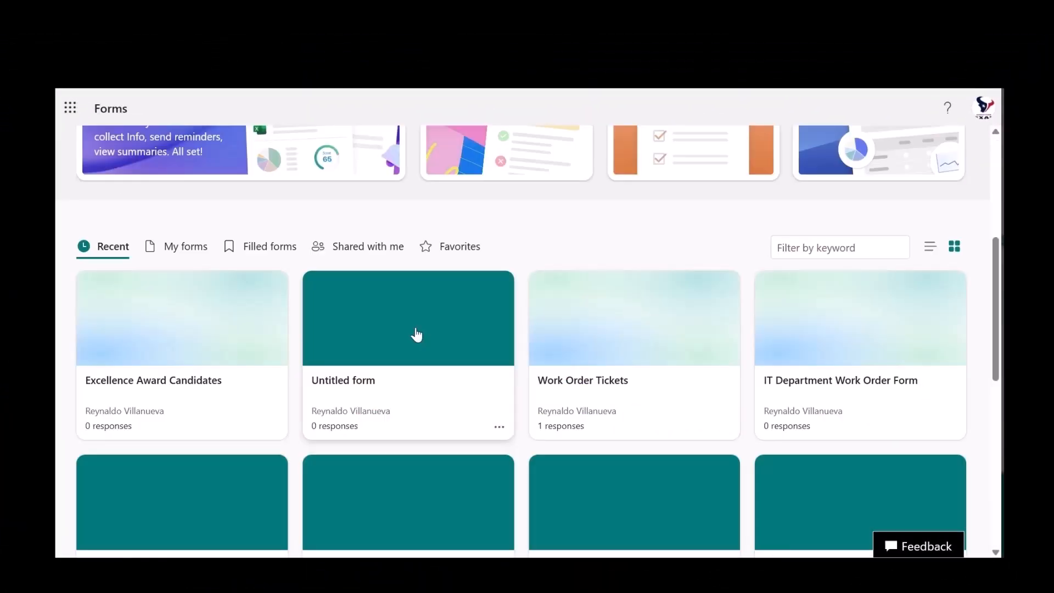
click(173, 388)
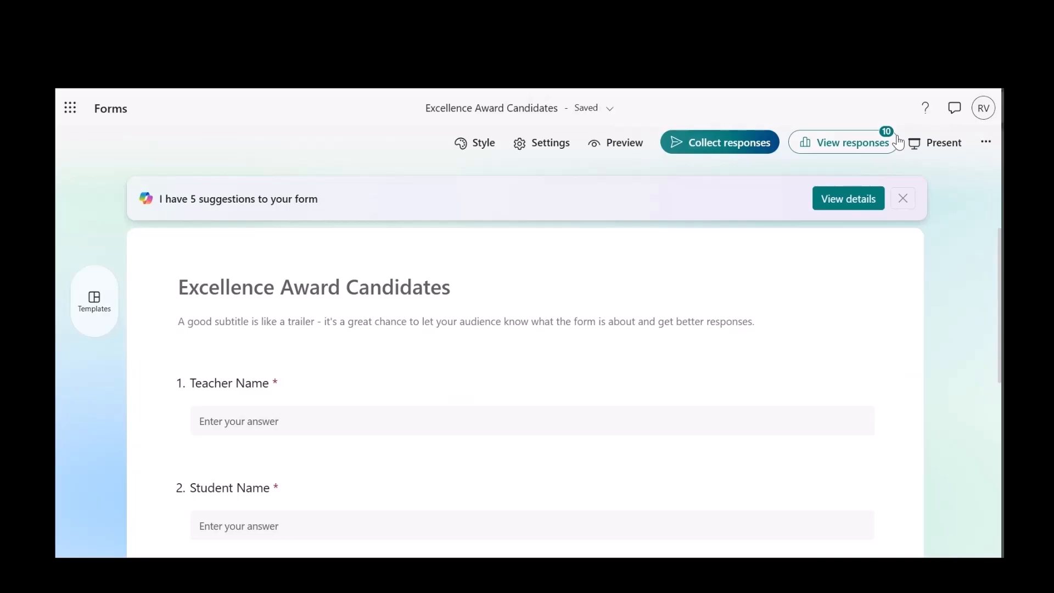
click(848, 156)
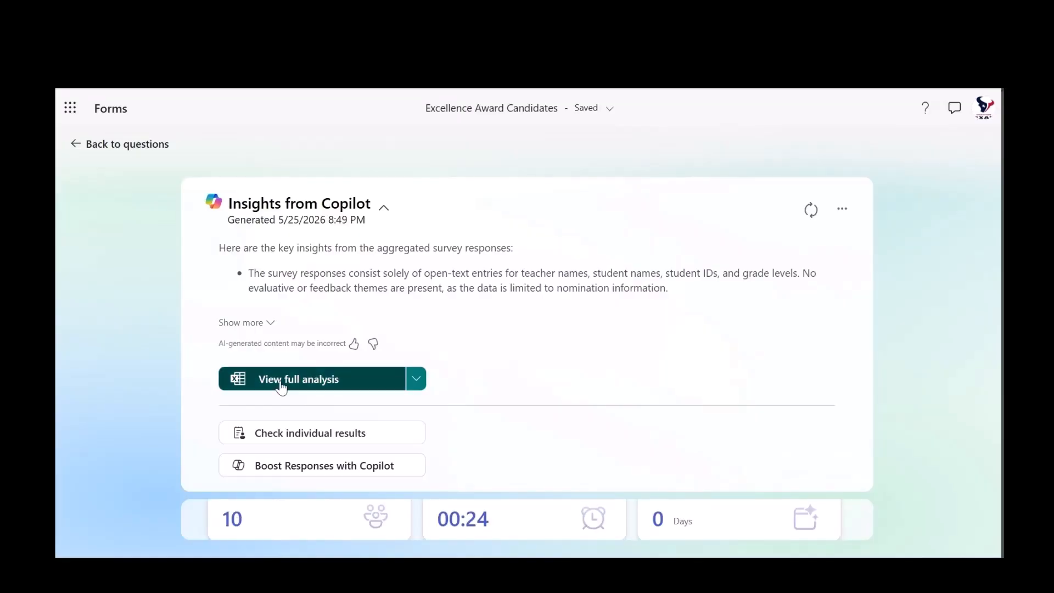
Open the form's responses in the Excel desktop app and review the collected teacher and student entries
click(415, 384)
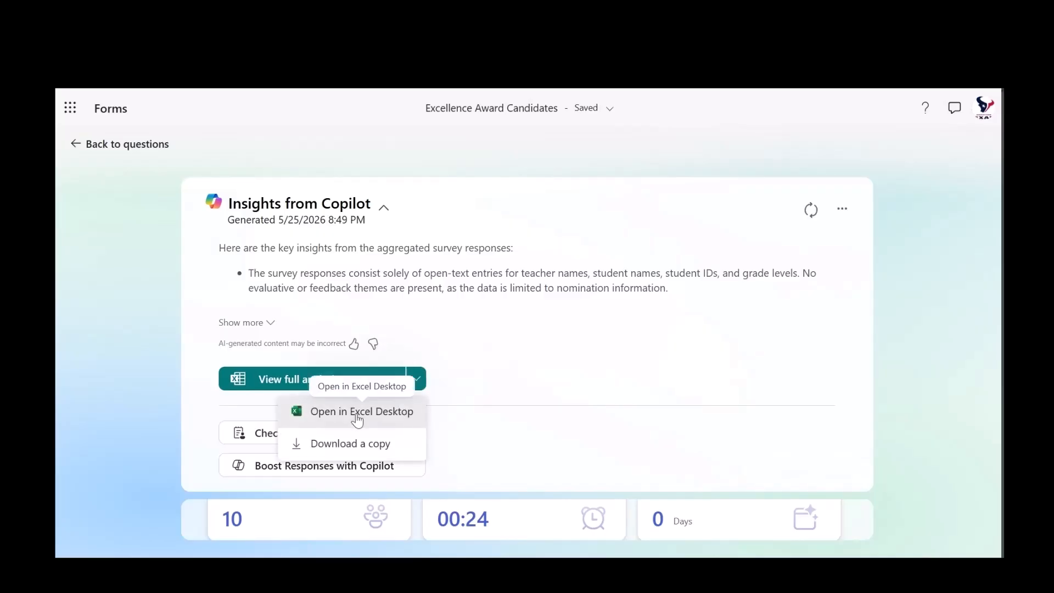
click(357, 413)
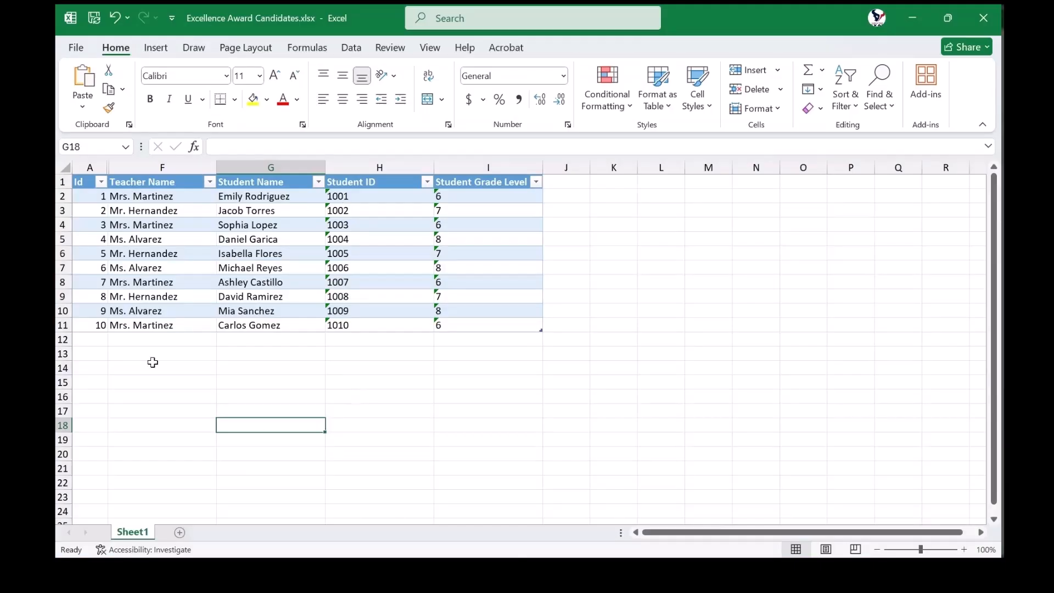
click(154, 367)
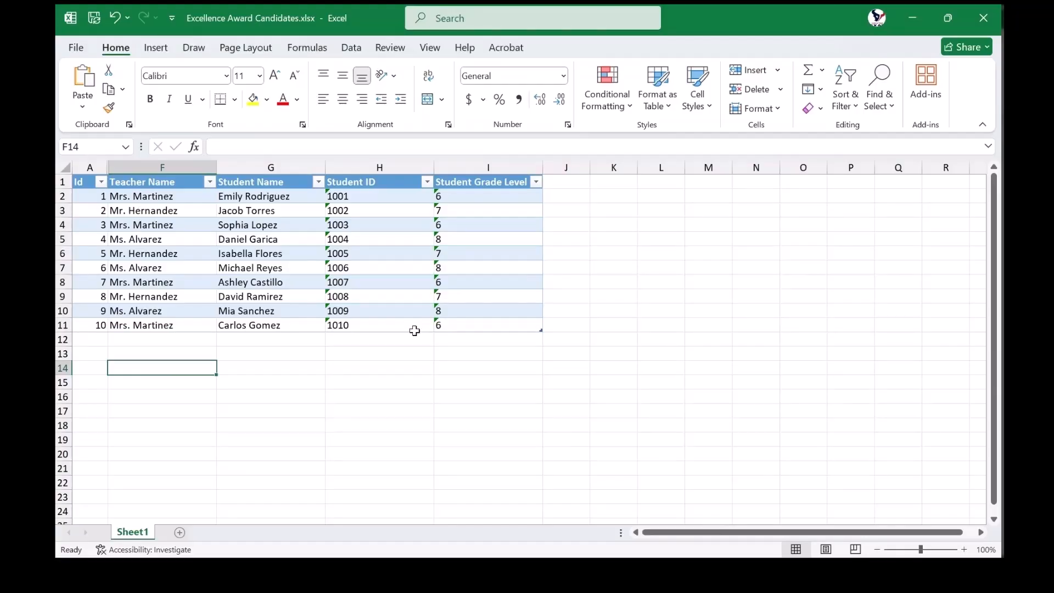
click(416, 354)
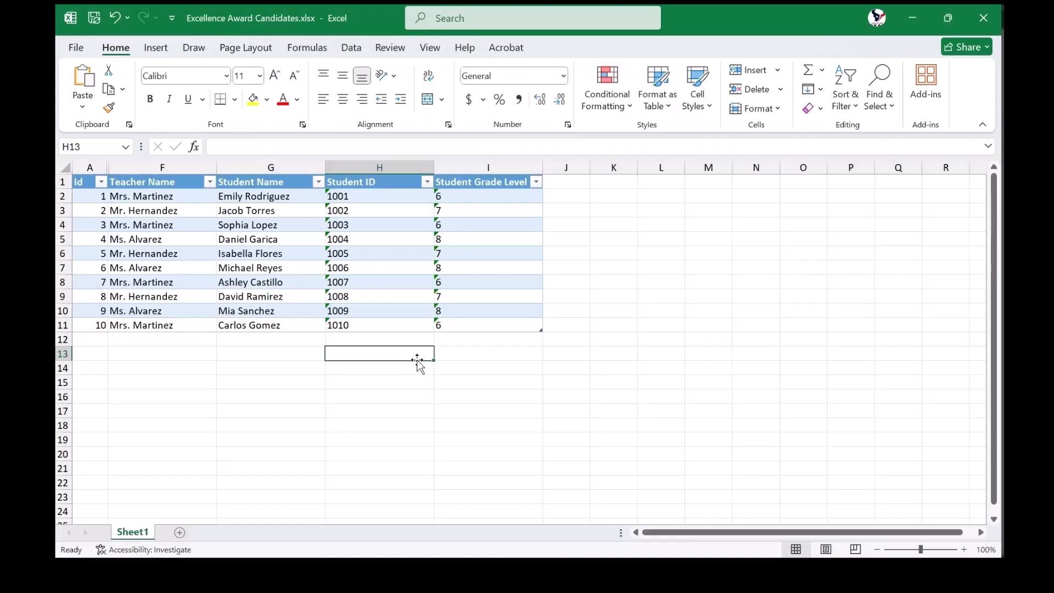